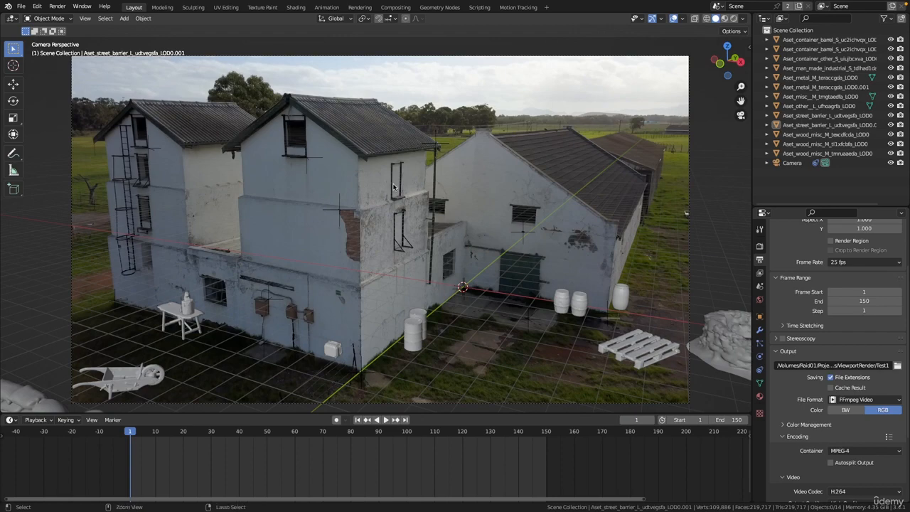
- Switch to the Mixamo site in Safari and load the Zombiegirl W Kurniawan character in place of the current one
{"action": "key", "text": "super+Tab"}
{"action": "key", "text": "super+Tab"}
{"action": "key", "text": "super+Tab"}
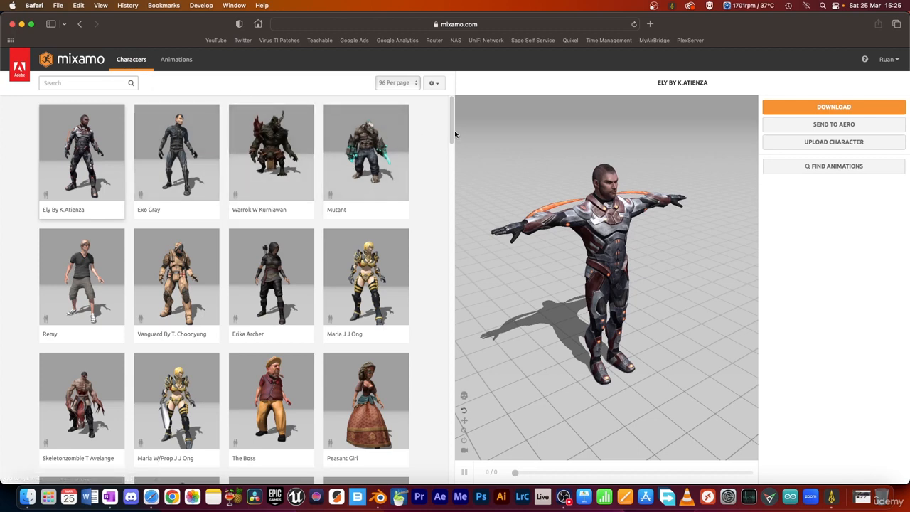
{"action": "left_click_drag", "start_coordinate": [453, 132], "coordinate": [463, 390]}
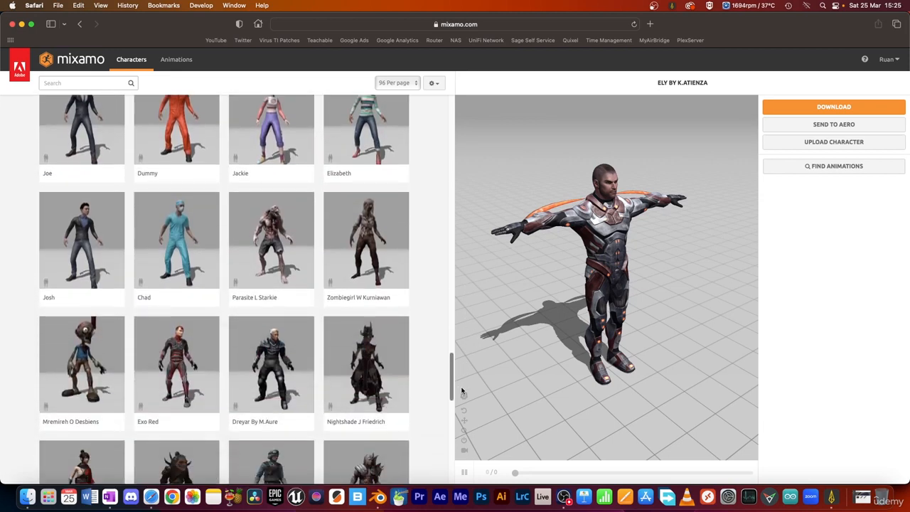
{"action": "left_click", "coordinate": [371, 237]}
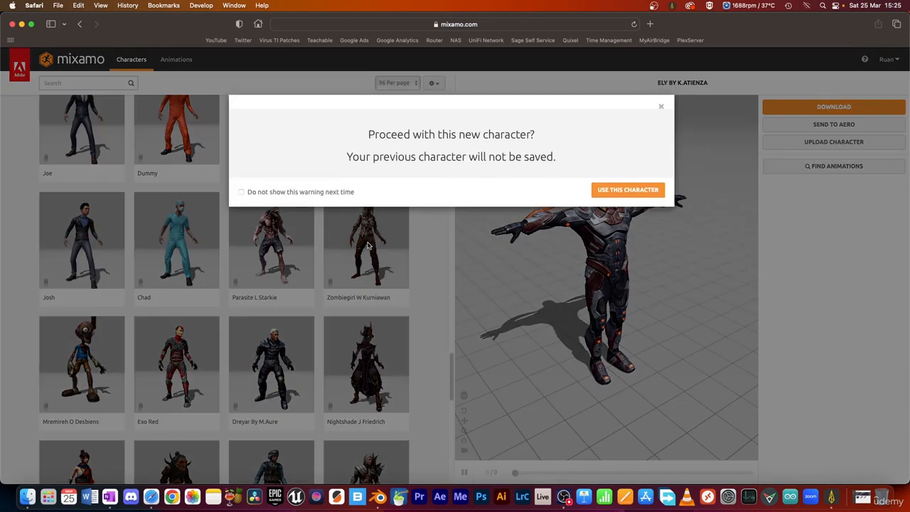
{"action": "left_click", "coordinate": [646, 191]}
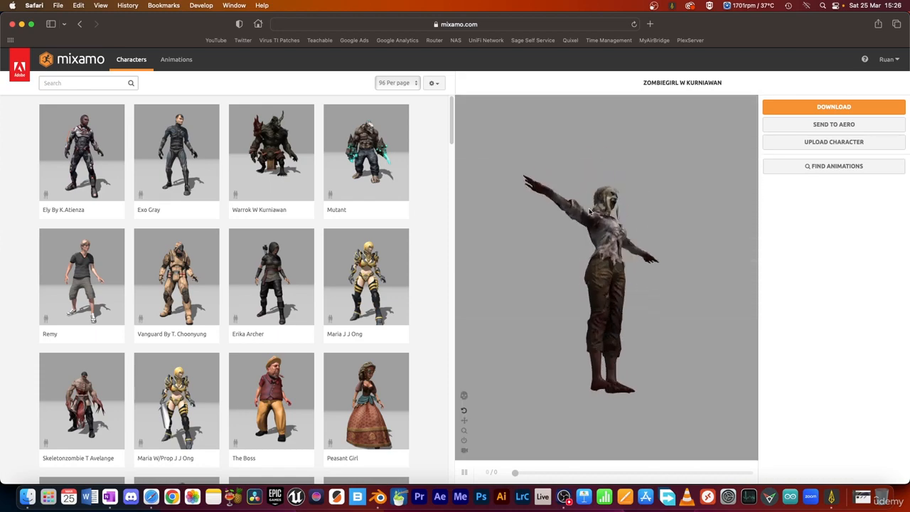
- Search the Mixamo animation library for "zombie"
{"action": "left_click", "coordinate": [175, 61]}
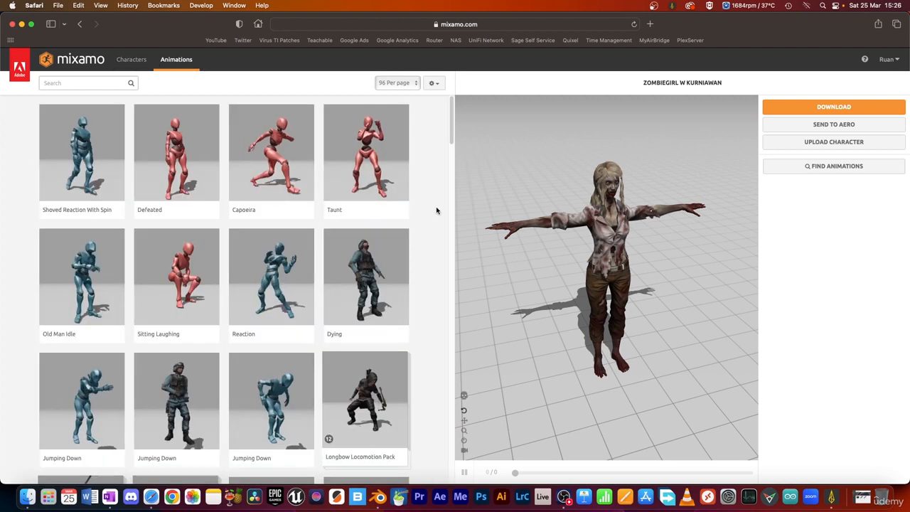
{"action": "scroll", "coordinate": [450, 133], "scroll_direction": "down", "scroll_amount": 1}
{"action": "mouse_move", "coordinate": [450, 132]}
{"action": "left_mouse_down"}
{"action": "mouse_move", "coordinate": [447, 166]}
{"action": "mouse_move", "coordinate": [451, 125]}
{"action": "left_mouse_up"}
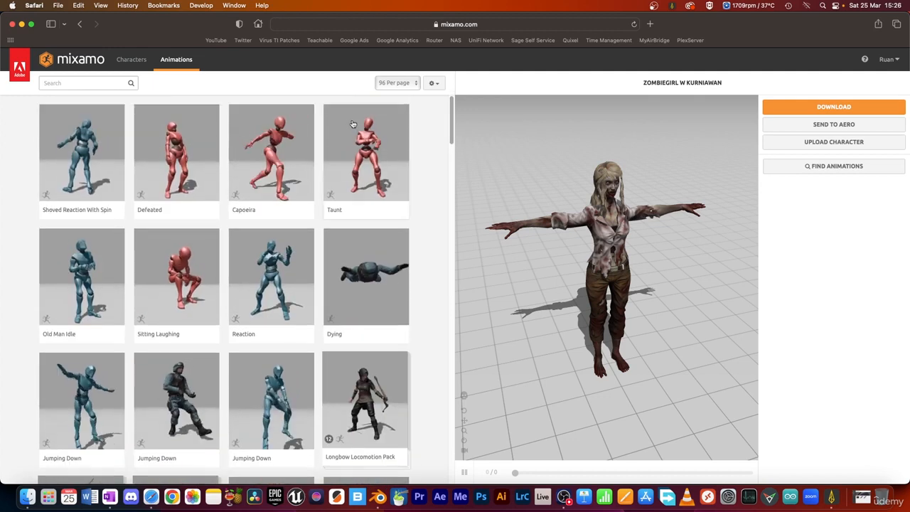
{"action": "left_click", "coordinate": [106, 87]}
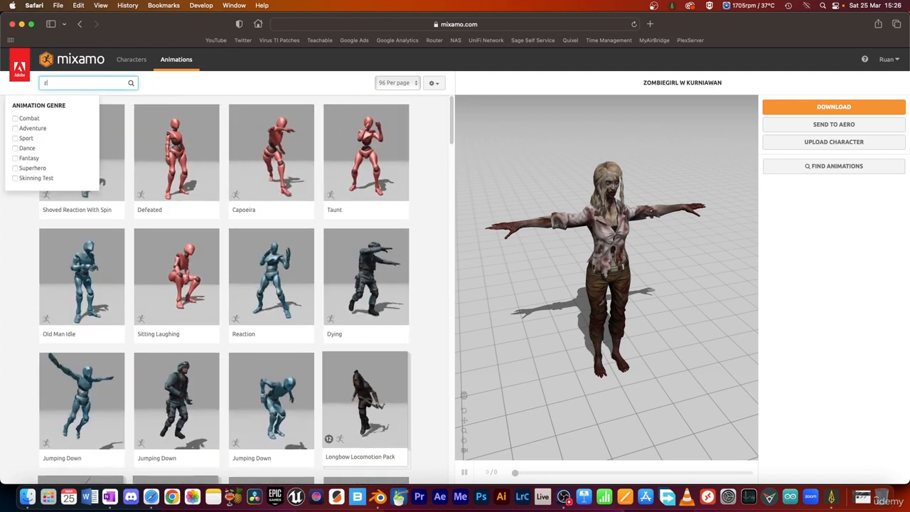
{"action": "key", "text": "Return"}
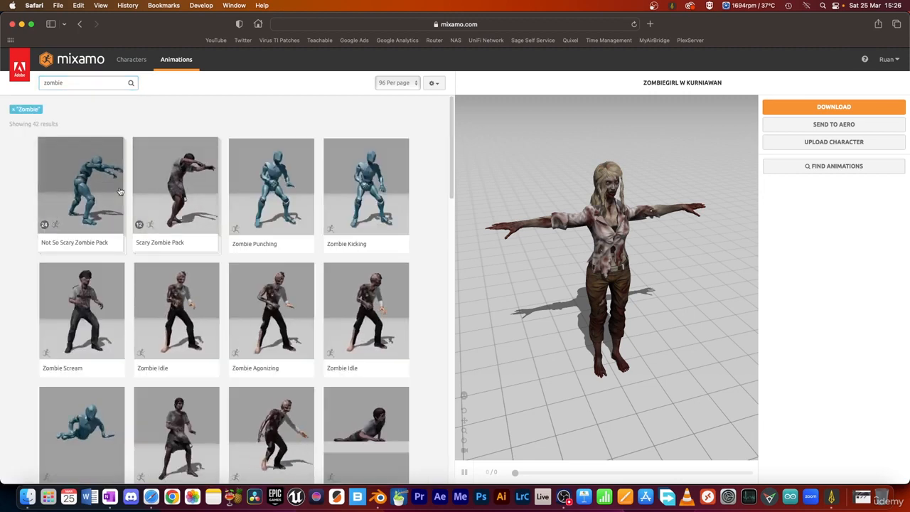
- Preview the Zombie Running animation on the character and replace it with Zombie Walk
{"action": "left_click_drag", "start_coordinate": [451, 188], "coordinate": [450, 192]}
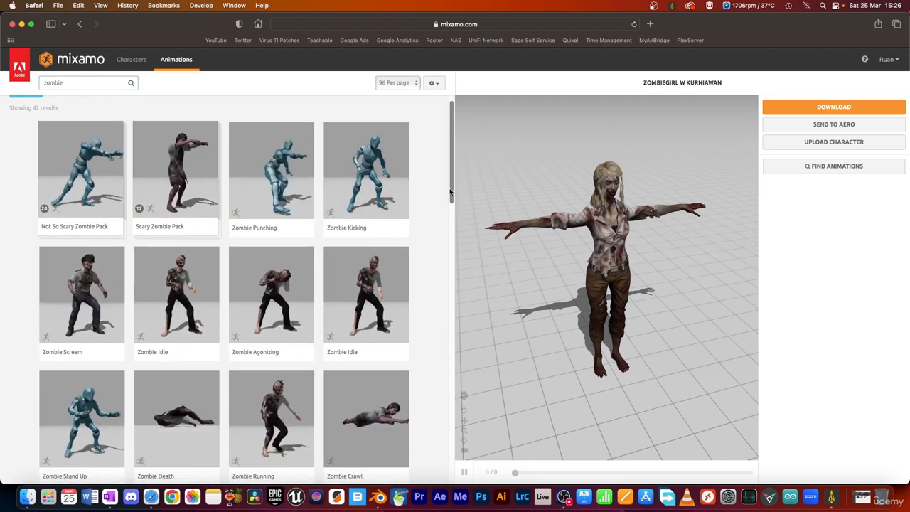
{"action": "left_click", "coordinate": [278, 406]}
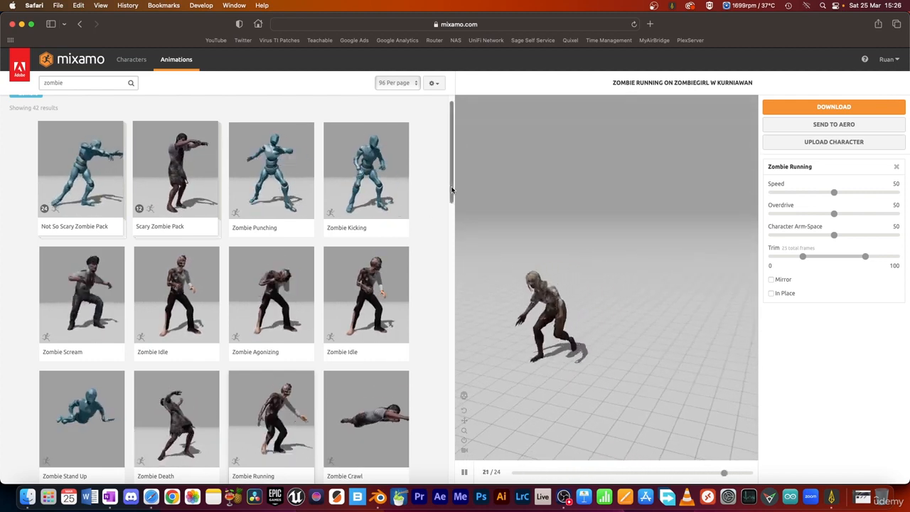
{"action": "left_click_drag", "start_coordinate": [451, 187], "coordinate": [451, 286]}
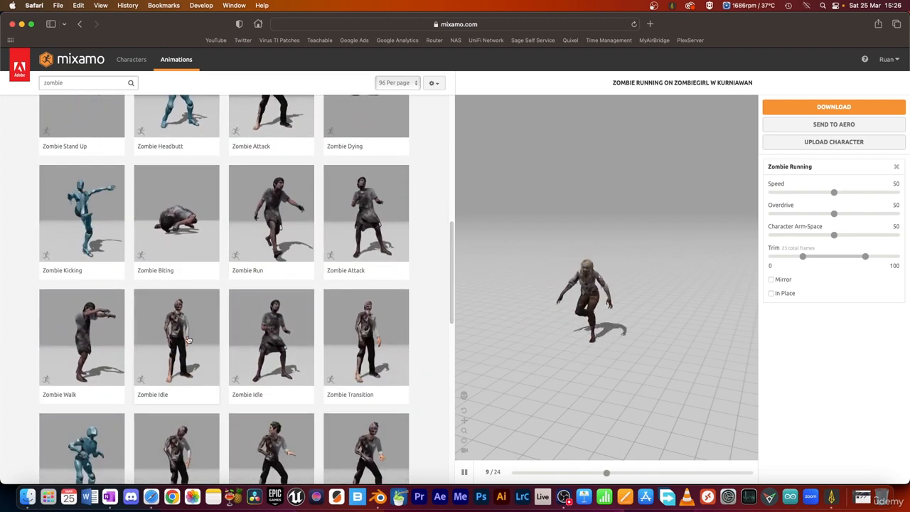
{"action": "left_click", "coordinate": [97, 334]}
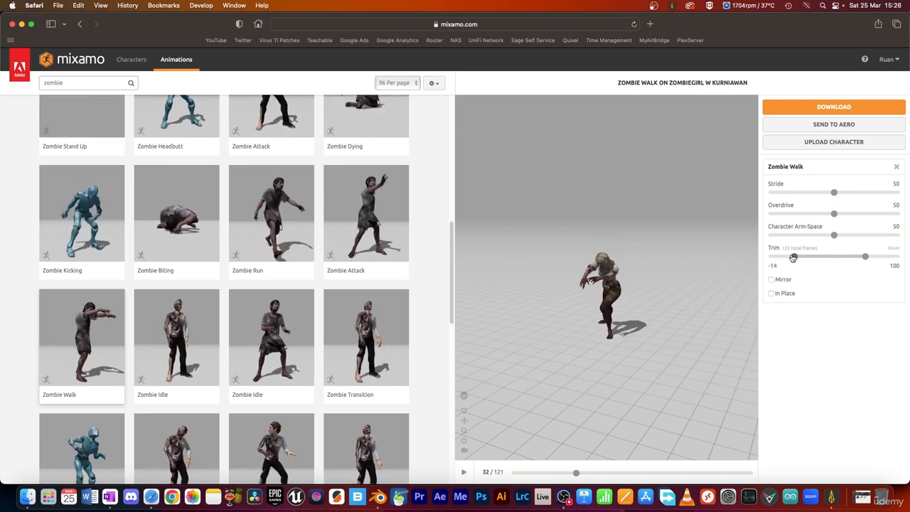
- Extend the Zombie Walk trim range to -50 and 150, and preview the motion in place before restoring the forward travel
{"action": "left_click_drag", "start_coordinate": [772, 257], "coordinate": [771, 257]}
{"action": "left_click_drag", "start_coordinate": [865, 257], "coordinate": [877, 259]}
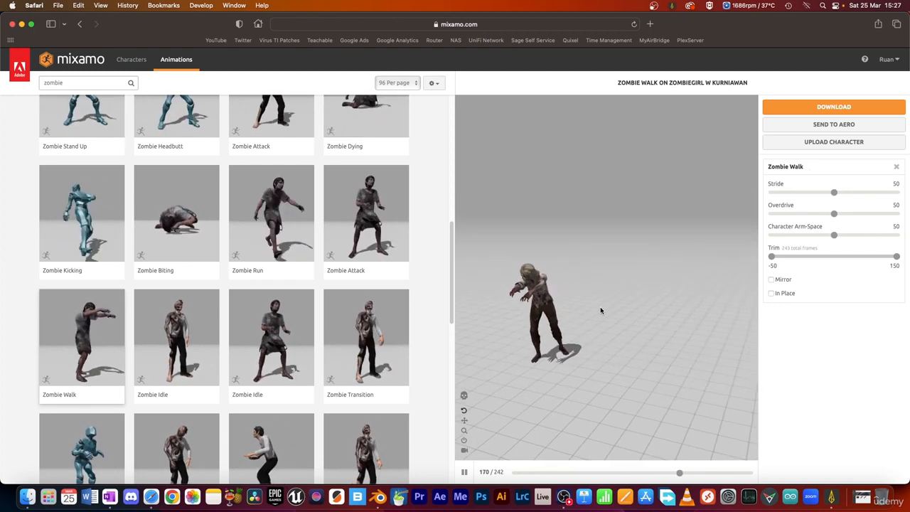
{"action": "left_click", "coordinate": [774, 294]}
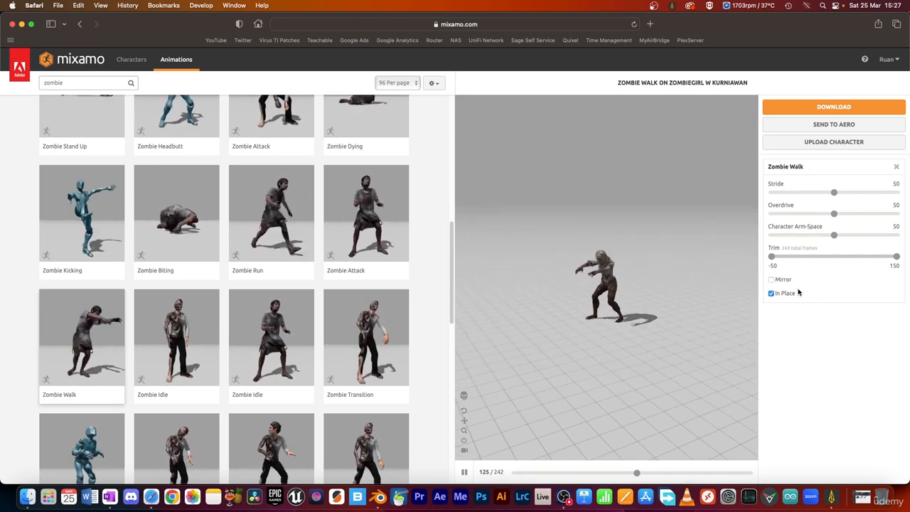
{"action": "left_click", "coordinate": [772, 294]}
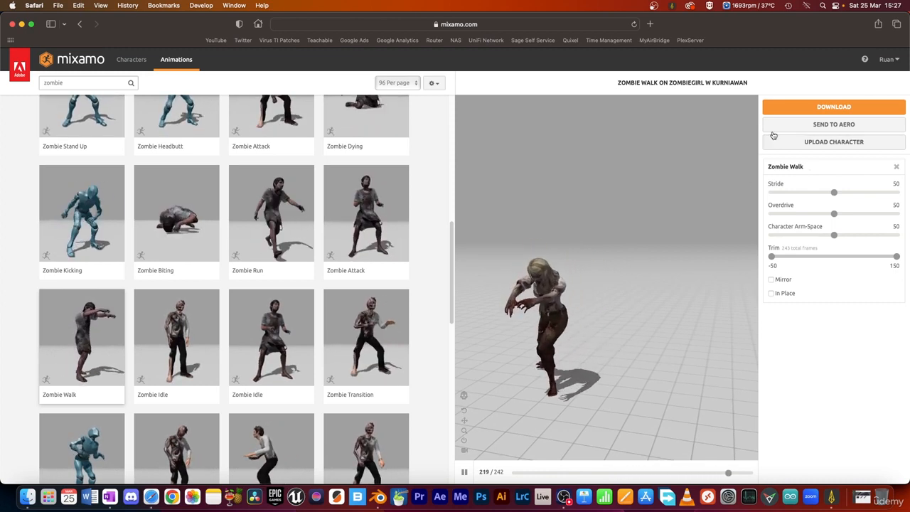
- Open the download settings for the animated character, keeping the FBX Binary(.fbx) format and the With Skin option after reviewing the alternatives
{"action": "left_click", "coordinate": [846, 108]}
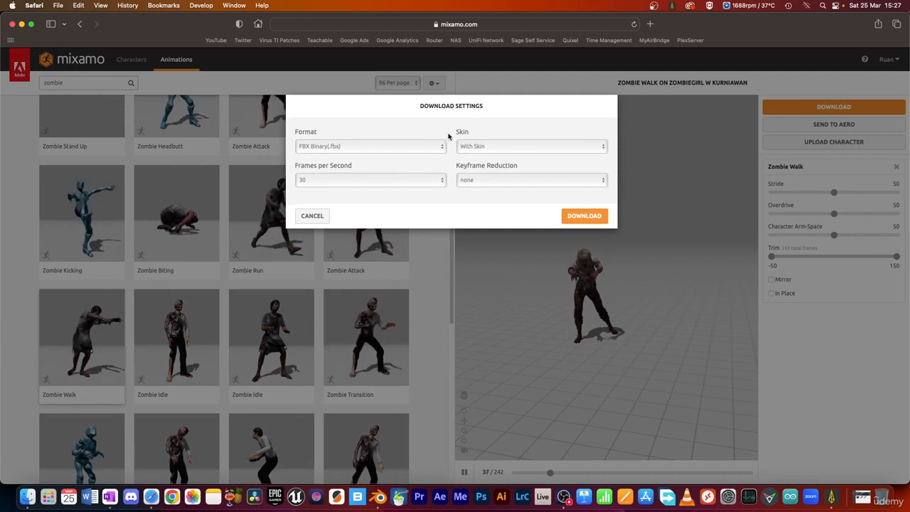
{"action": "left_click", "coordinate": [344, 147]}
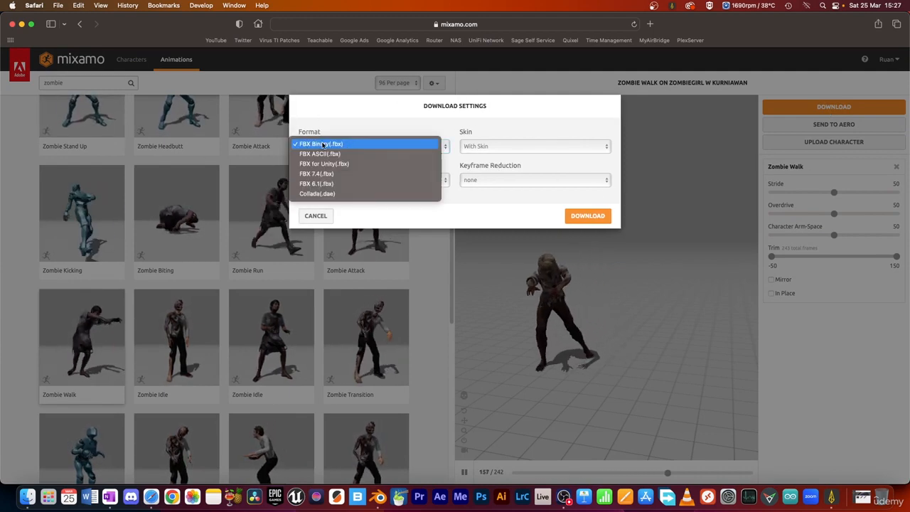
{"action": "left_click", "coordinate": [322, 145]}
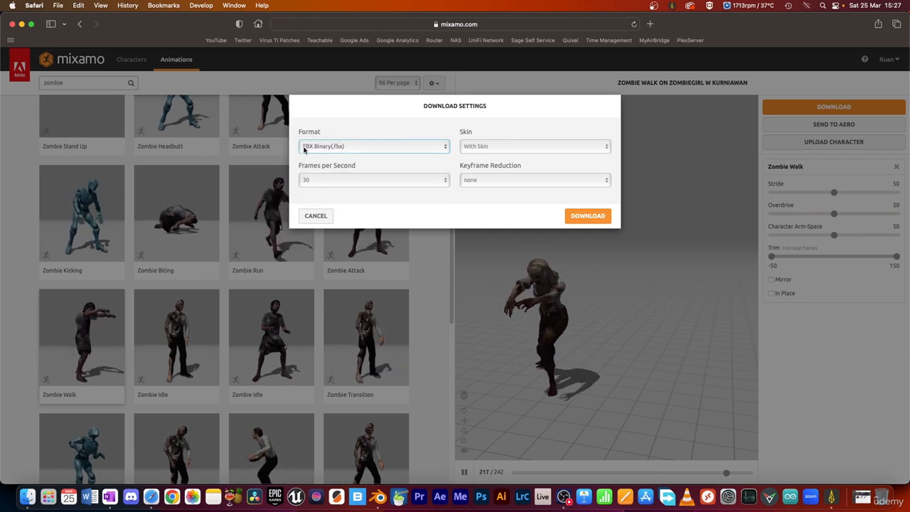
{"action": "left_click", "coordinate": [486, 147]}
{"action": "left_click", "coordinate": [472, 146]}
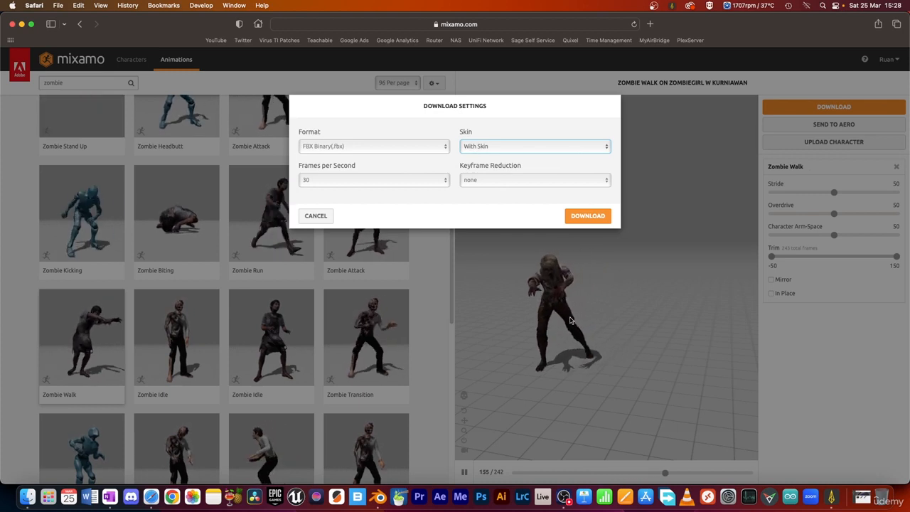
{"action": "left_click", "coordinate": [490, 147]}
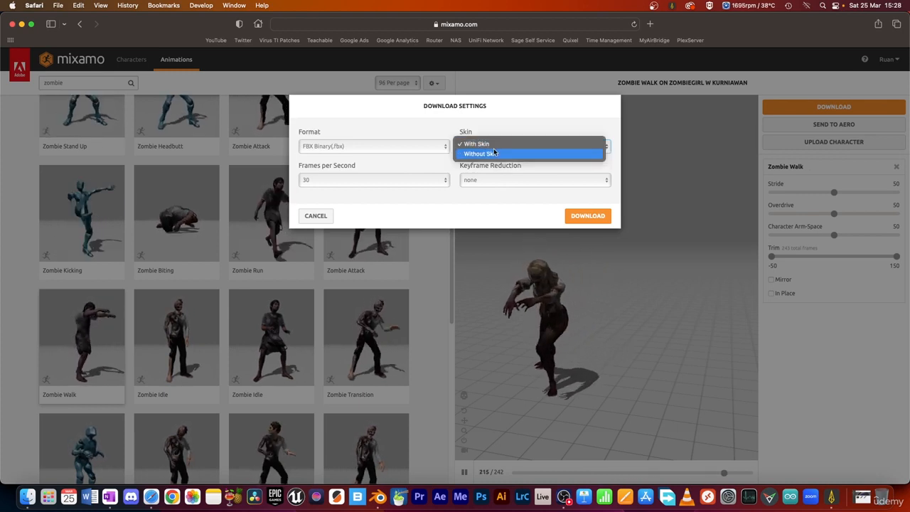
{"action": "left_click", "coordinate": [507, 123]}
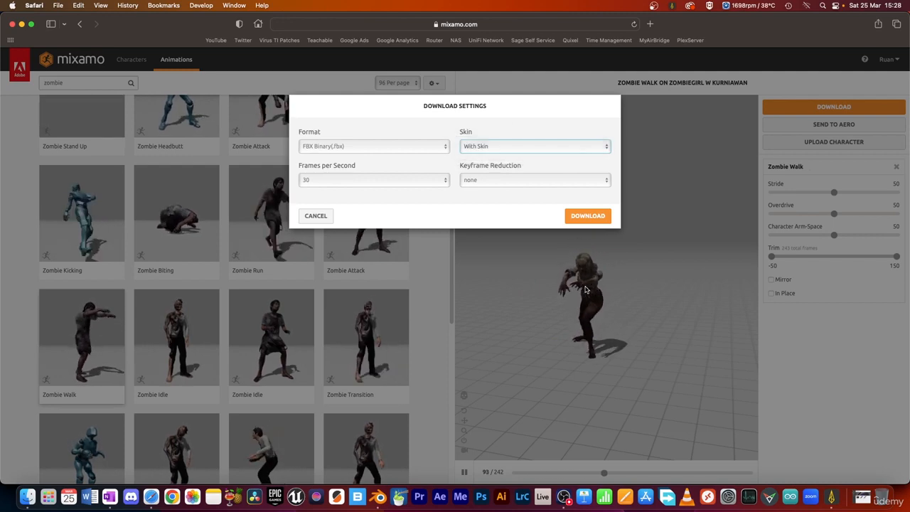
{"action": "left_click", "coordinate": [497, 146]}
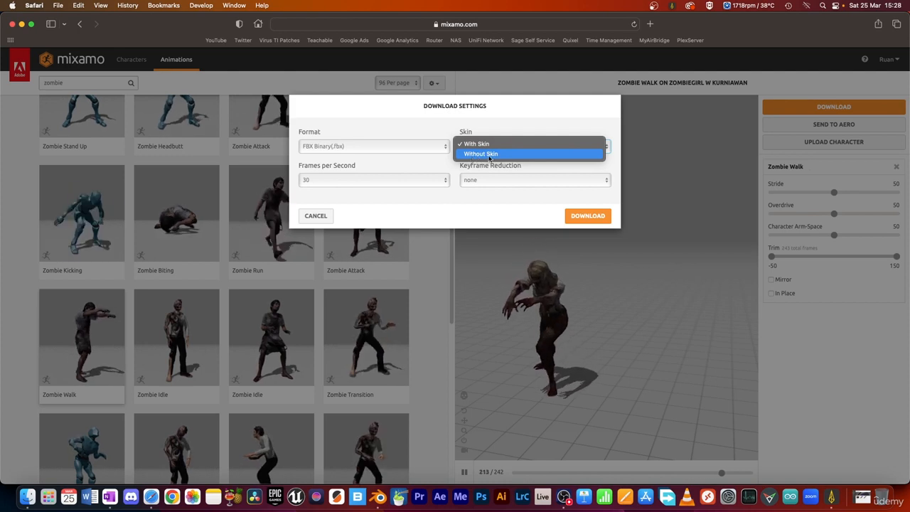
{"action": "left_click", "coordinate": [519, 132]}
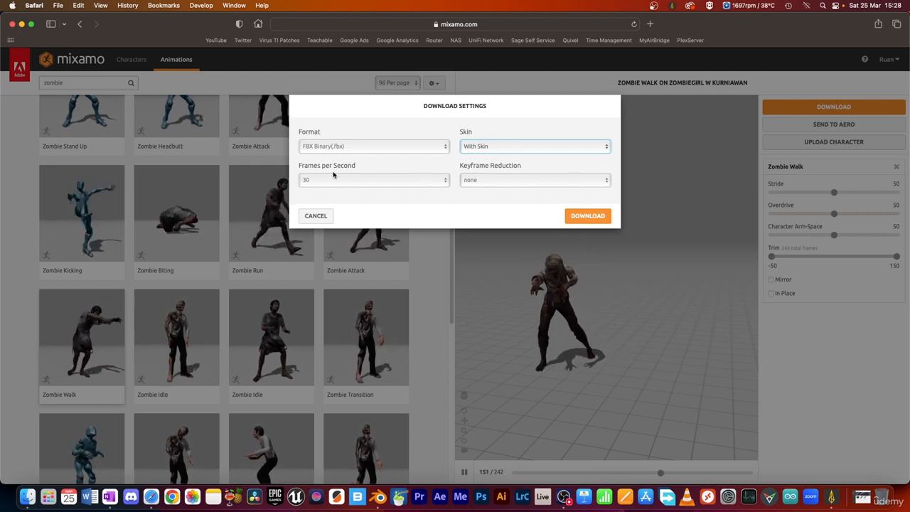
- Set the download's frames per second to 24
{"action": "left_click", "coordinate": [349, 181]}
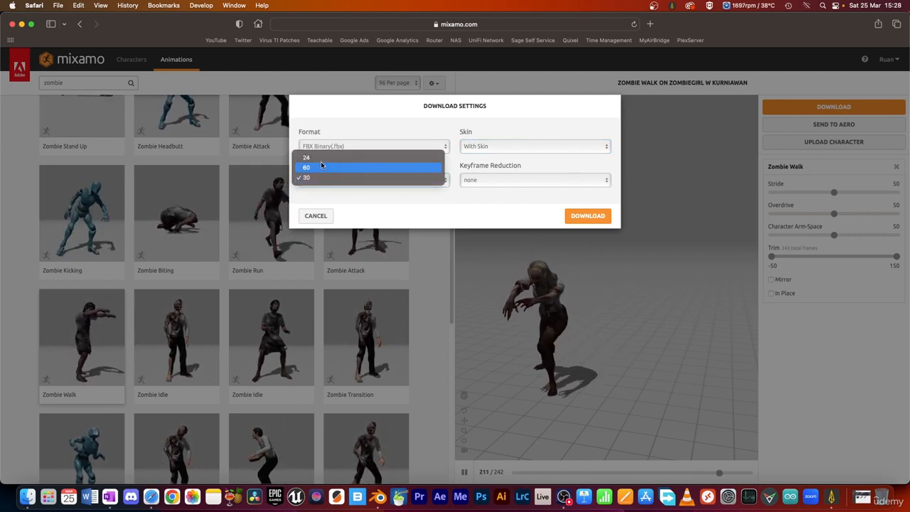
{"action": "left_click", "coordinate": [392, 124]}
{"action": "left_click", "coordinate": [311, 178]}
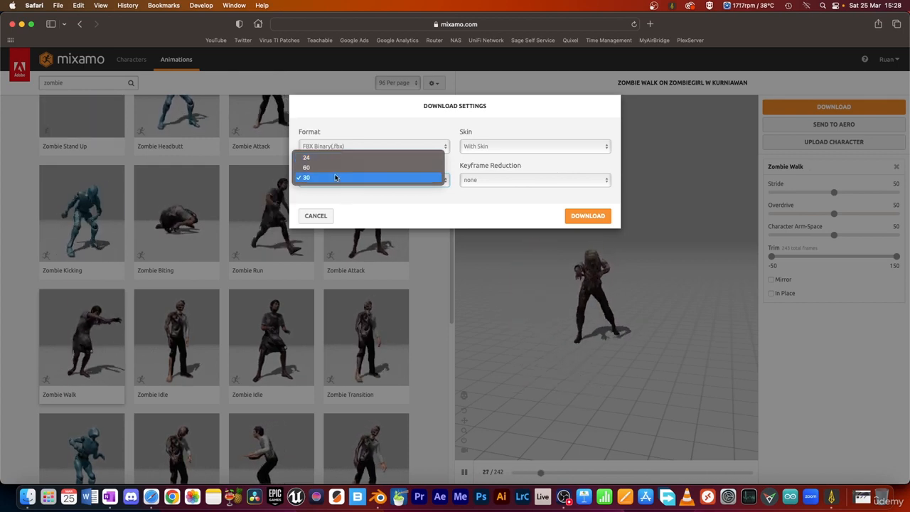
{"action": "left_click", "coordinate": [333, 177]}
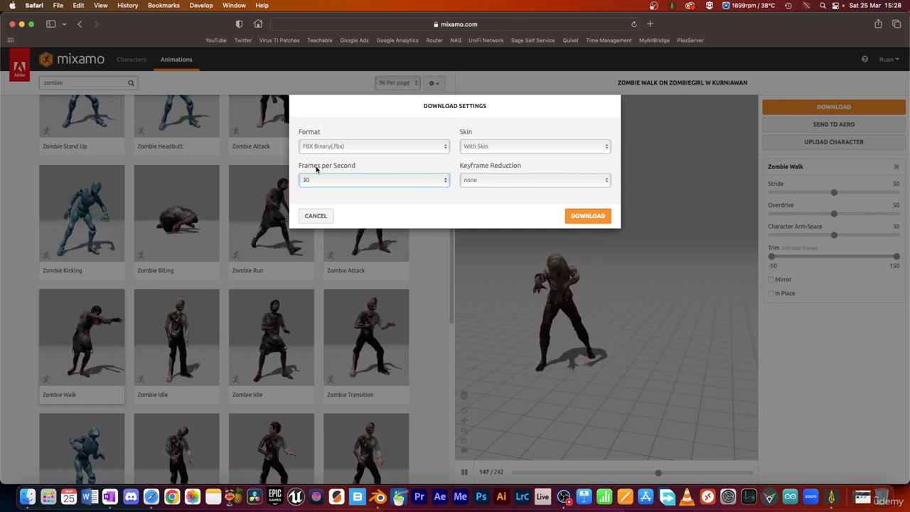
{"action": "left_click", "coordinate": [351, 182]}
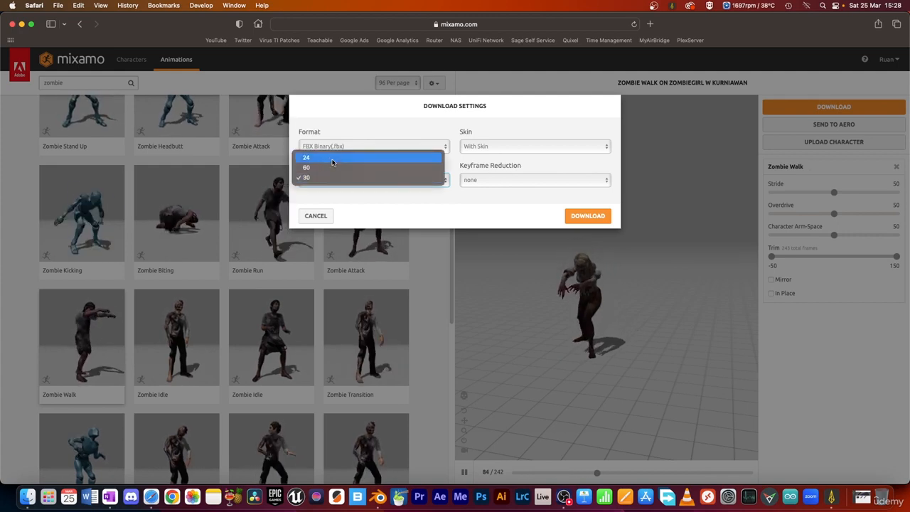
{"action": "left_click", "coordinate": [329, 158]}
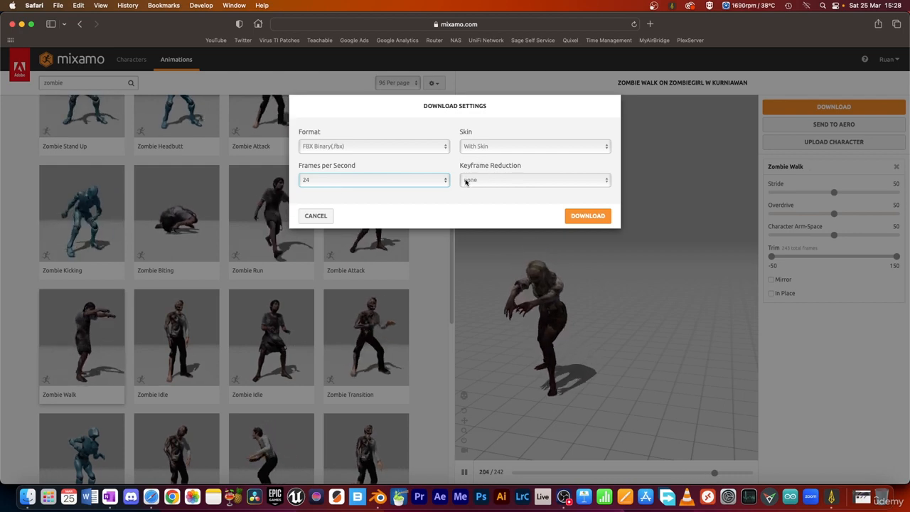
- Keep keyframe reduction at none and start downloading the Zombie Walk character
{"action": "left_click", "coordinate": [495, 180]}
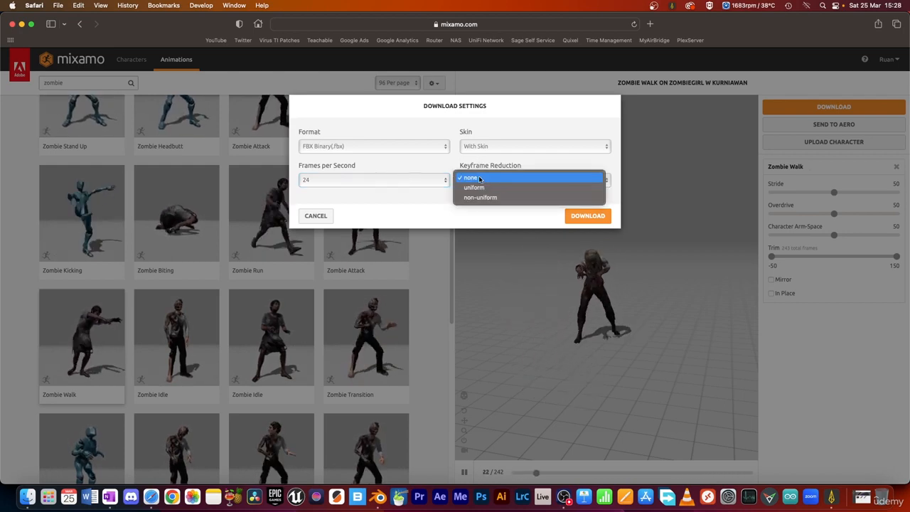
{"action": "left_click", "coordinate": [489, 141]}
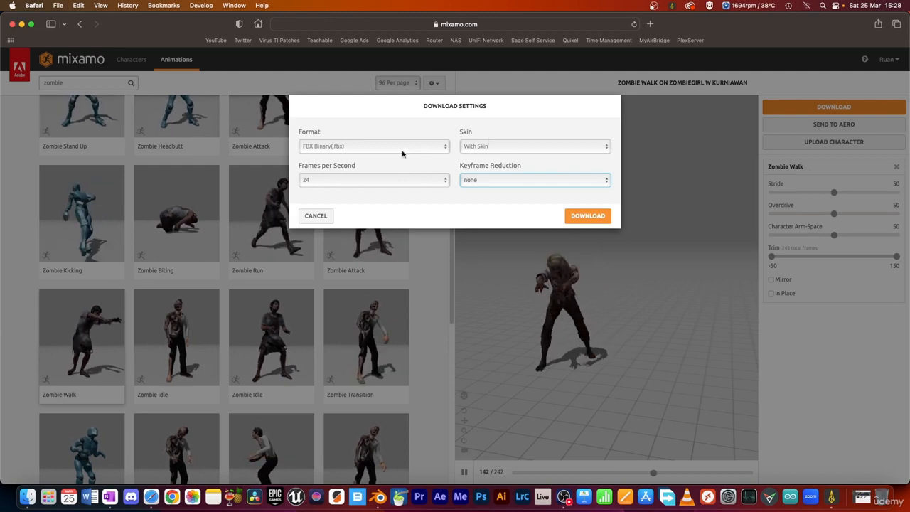
{"action": "left_click", "coordinate": [590, 216]}
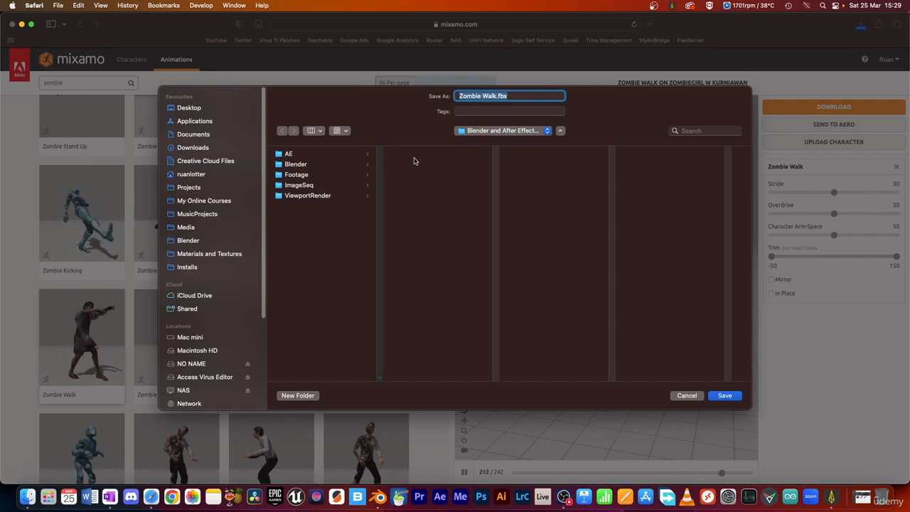
- Create a folder named Character inside the Blender and After Effects VFX Masterclass project folder
{"action": "left_click", "coordinate": [498, 132]}
{"action": "left_click", "coordinate": [301, 259]}
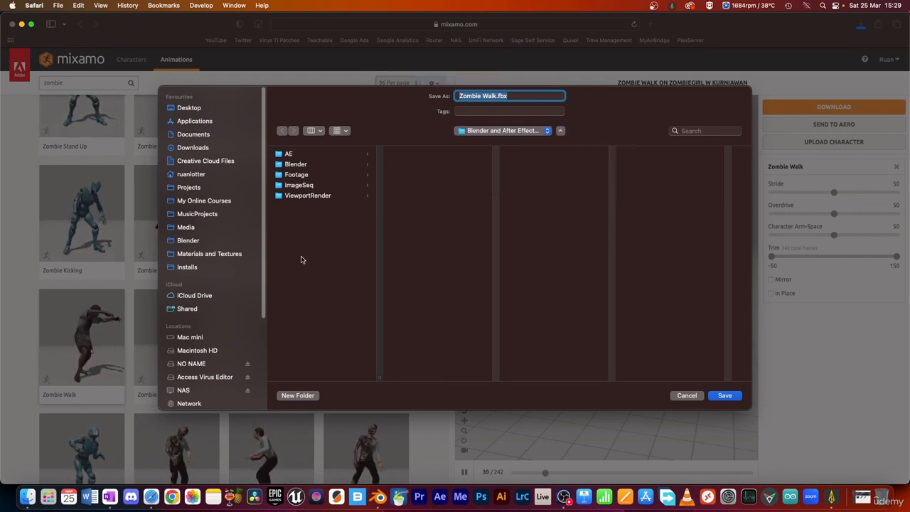
{"action": "left_click", "coordinate": [298, 396]}
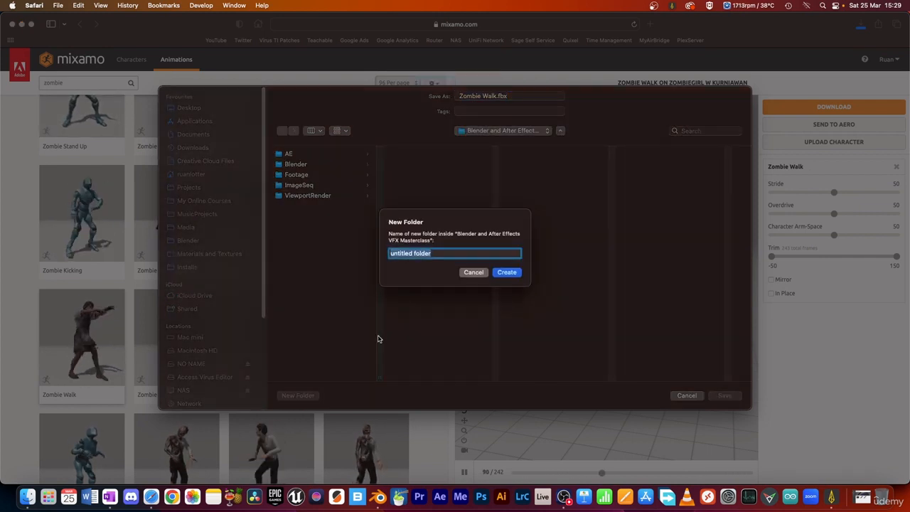
{"action": "type", "text": "Character"}
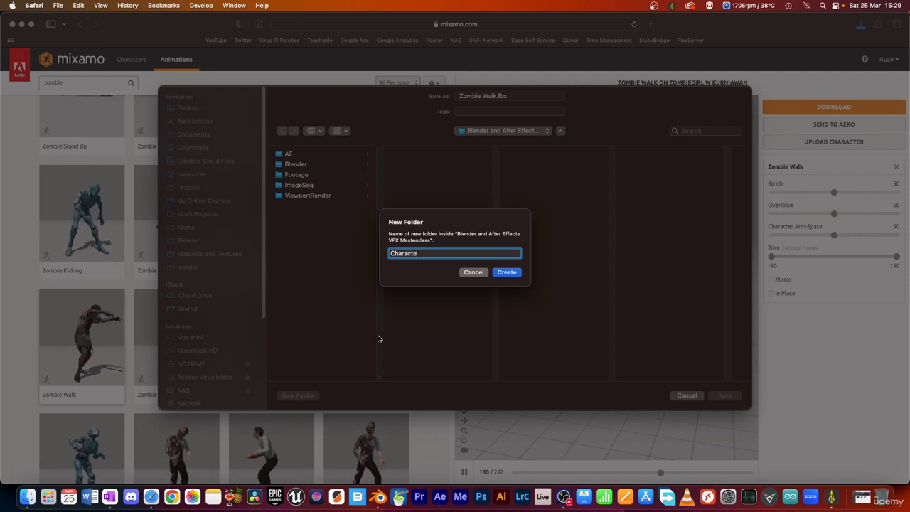
{"action": "key", "text": "Return"}
- Save Zombie Walk.fbx in the Character folder and check the progress of its download
{"action": "left_click", "coordinate": [301, 186]}
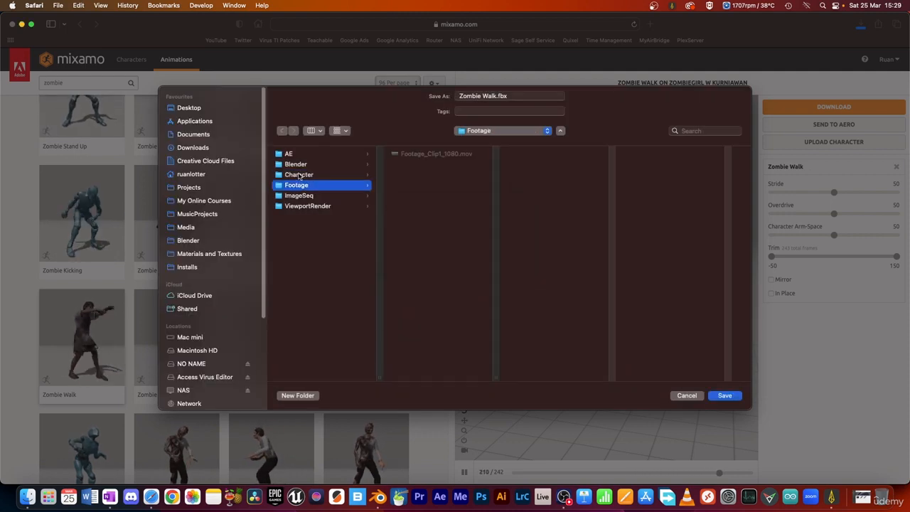
{"action": "left_click", "coordinate": [302, 175]}
{"action": "left_click", "coordinate": [517, 95]}
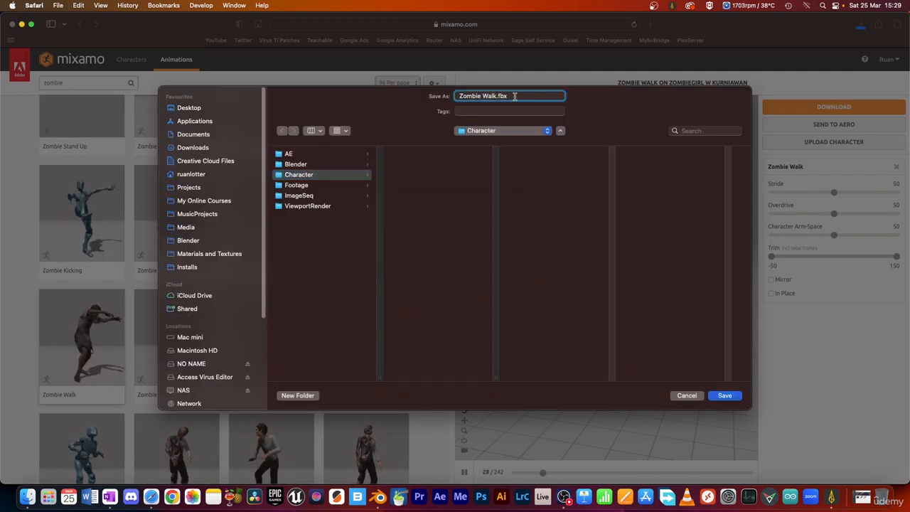
{"action": "left_click", "coordinate": [725, 396]}
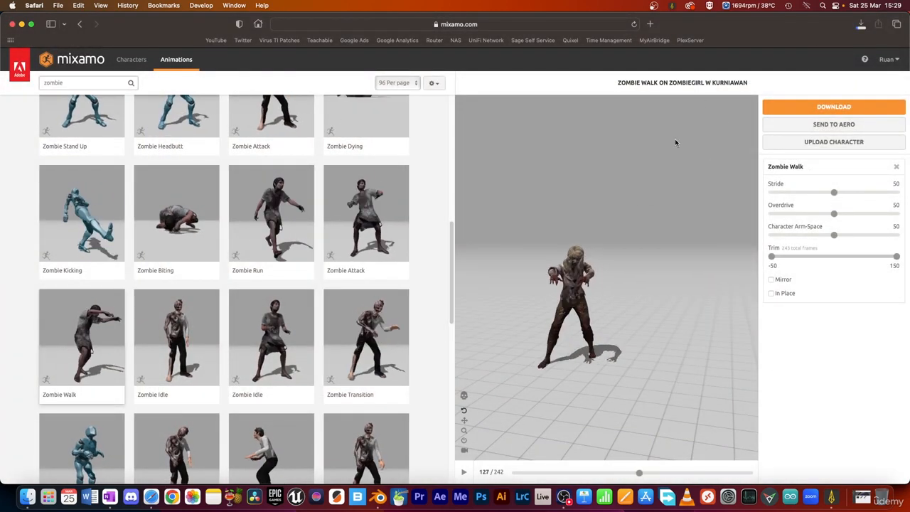
{"action": "left_click", "coordinate": [860, 27]}
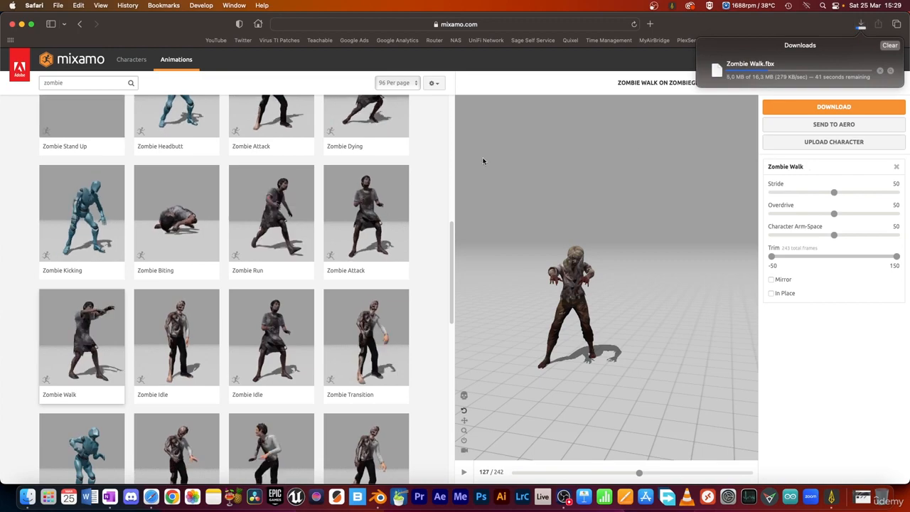
{"action": "left_click", "coordinate": [443, 169]}
- Switch to Blender, play the tracked shot through the camera and stop it at frame 65
{"action": "key", "text": "super+Tab"}
{"action": "left_click", "coordinate": [368, 239]}
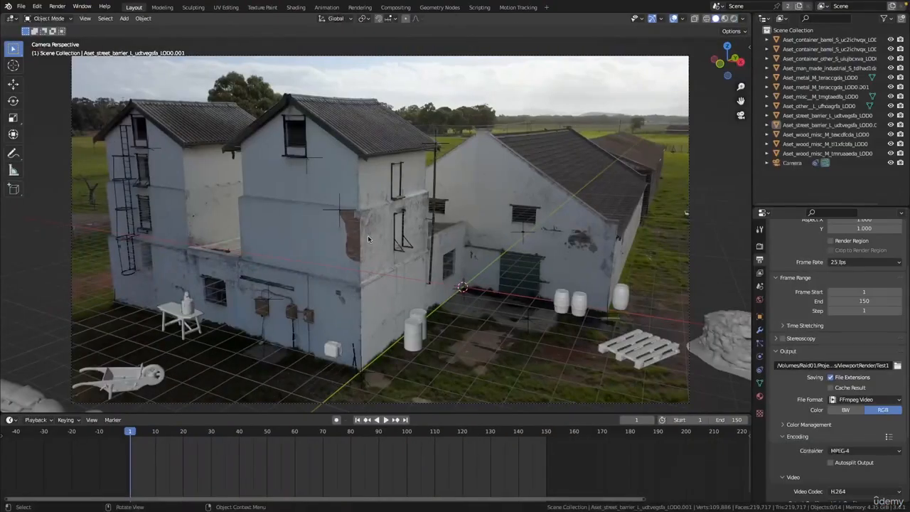
{"action": "middle_click_drag", "start_coordinate": [413, 238], "coordinate": [428, 201]}
{"action": "left_click", "coordinate": [740, 115]}
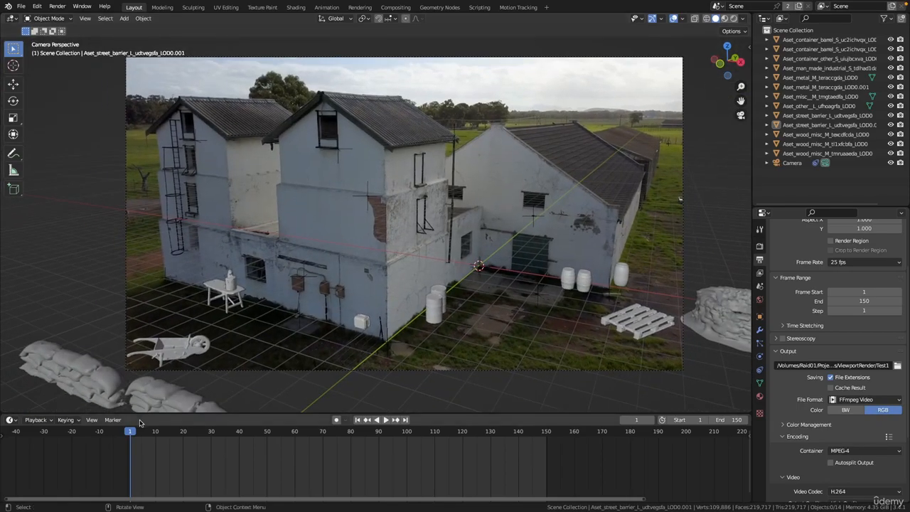
{"action": "key", "text": "space"}
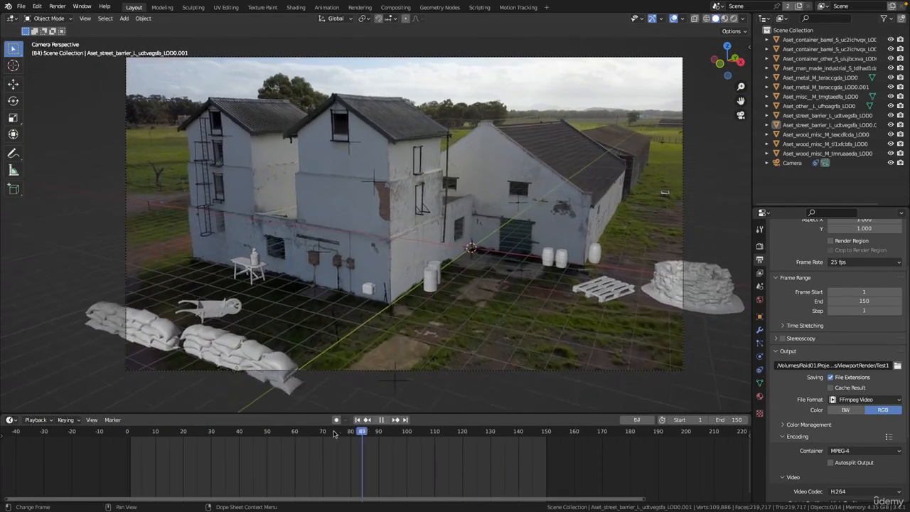
{"action": "left_click_drag", "start_coordinate": [335, 435], "coordinate": [308, 435]}
{"action": "key", "text": "space"}
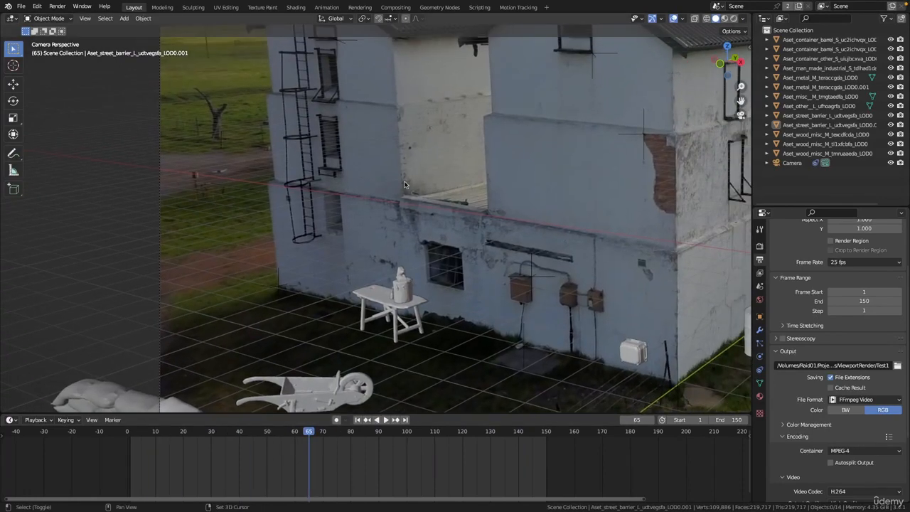
- Examine the ground beside the building behind the small table during playback and at several frames, and return to frame 1
{"action": "middle_click_drag", "start_coordinate": [411, 199], "coordinate": [377, 188], "text": "shift"}
{"action": "scroll", "coordinate": [363, 185], "scroll_direction": "up", "scroll_amount": 3}
{"action": "middle_click_drag", "start_coordinate": [314, 224], "coordinate": [388, 228], "text": "shift"}
{"action": "scroll", "coordinate": [384, 228], "scroll_direction": "down", "scroll_amount": 1}
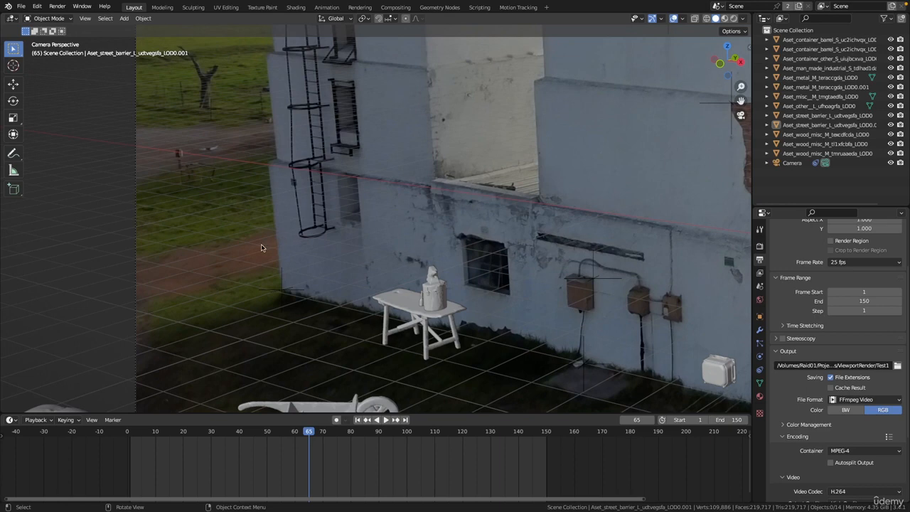
{"action": "scroll", "coordinate": [208, 265], "scroll_direction": "down", "scroll_amount": 2}
{"action": "left_click", "coordinate": [177, 438]}
{"action": "key", "text": "space"}
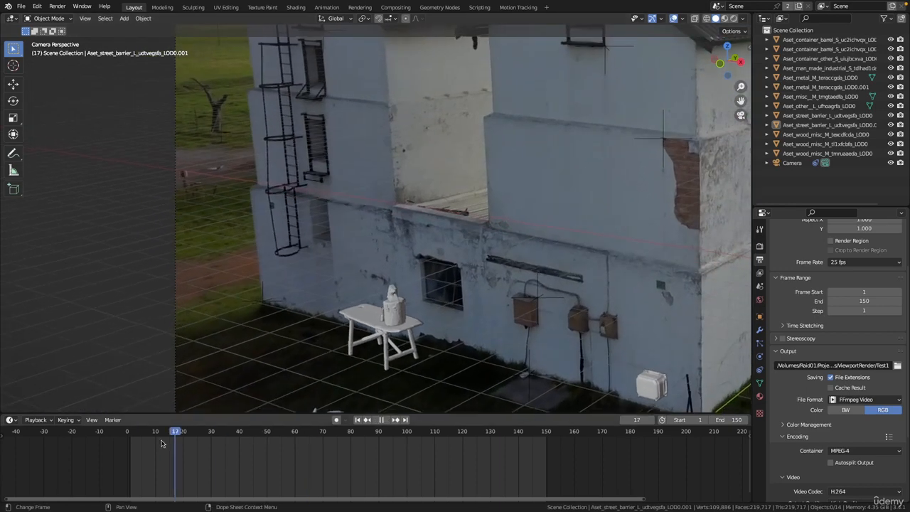
{"action": "key", "text": "space"}
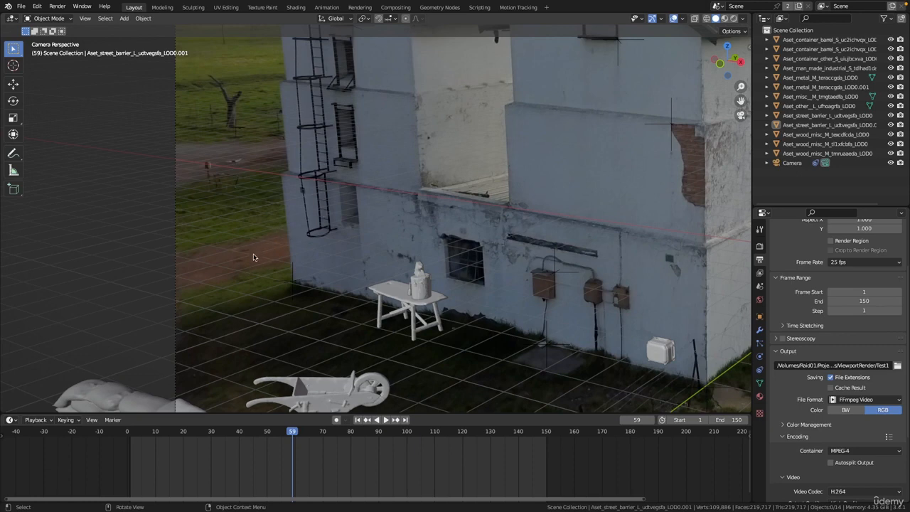
{"action": "left_click_drag", "start_coordinate": [288, 429], "coordinate": [349, 429]}
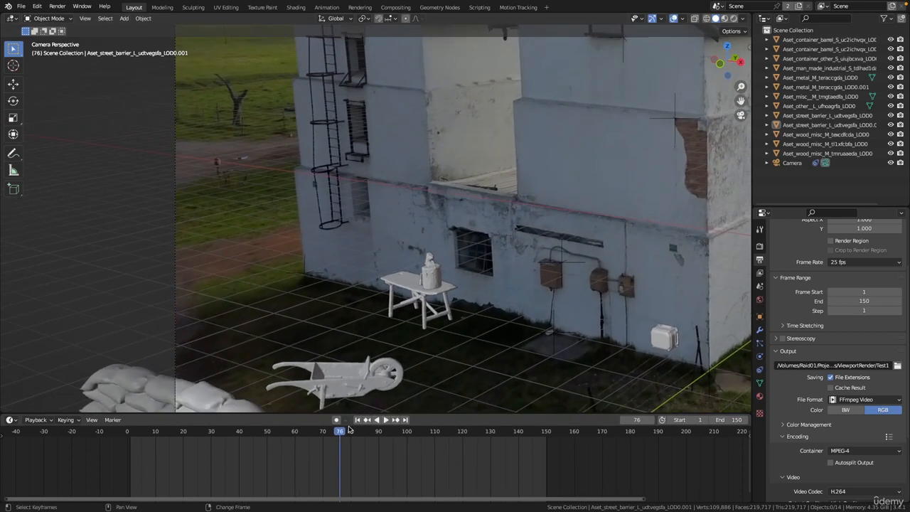
{"action": "key", "text": "shift+Left"}
{"action": "scroll", "coordinate": [371, 266], "scroll_direction": "down", "scroll_amount": 5}
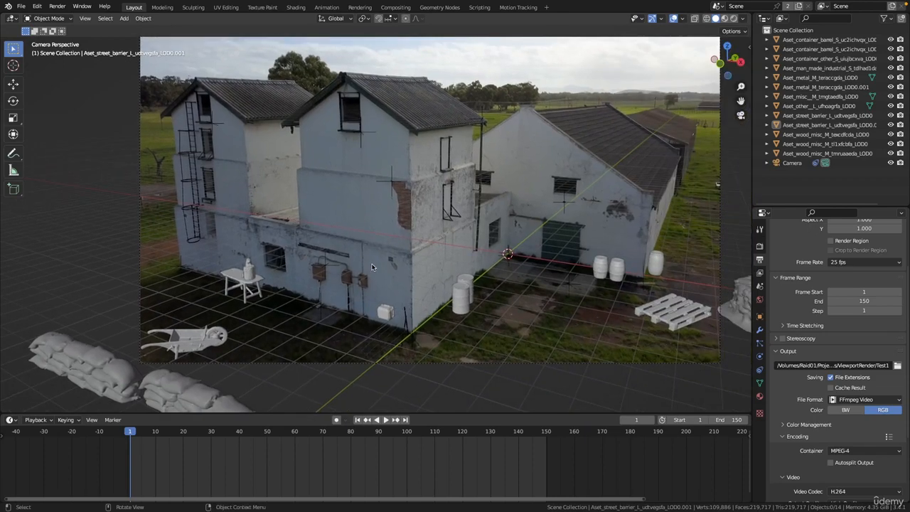
- Check the Zombie Walk.fbx download in Safari and switch back to Blender
{"action": "key", "text": "super+Tab"}
{"action": "left_click", "coordinate": [861, 25]}
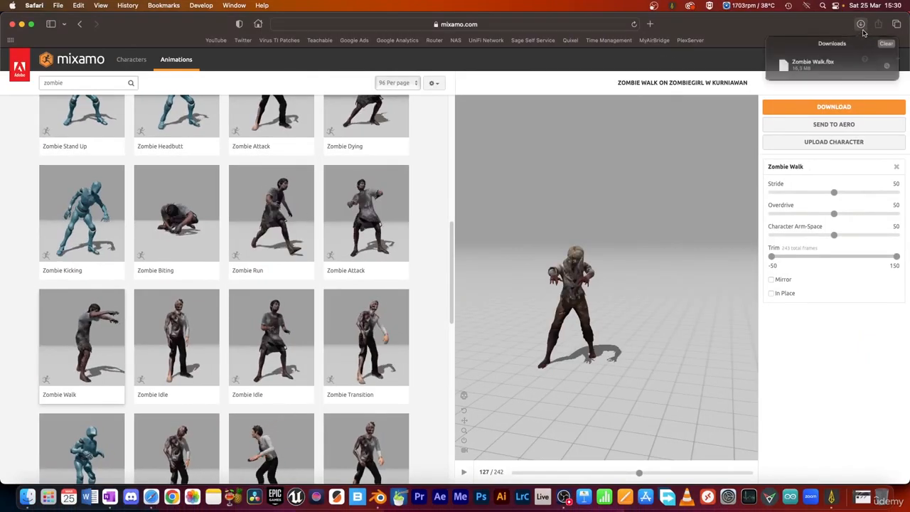
{"action": "key", "text": "super+Tab"}
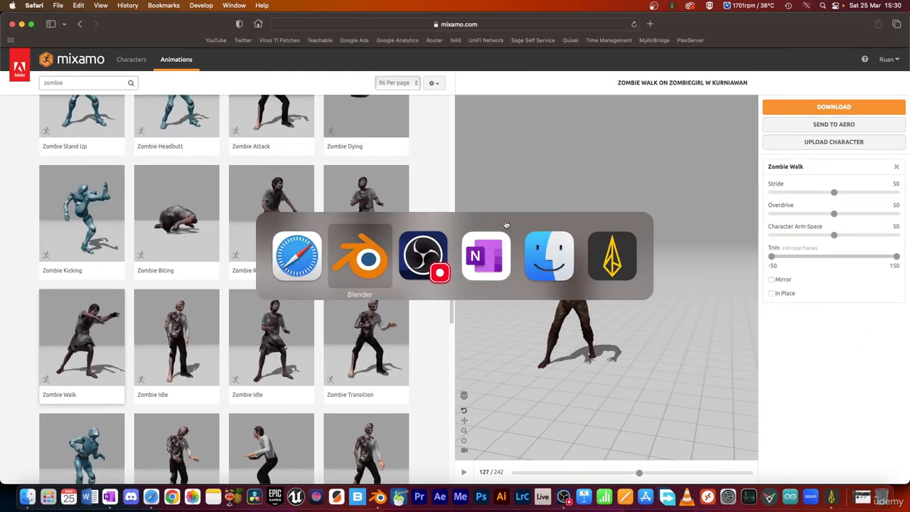
{"action": "left_click", "coordinate": [348, 253]}
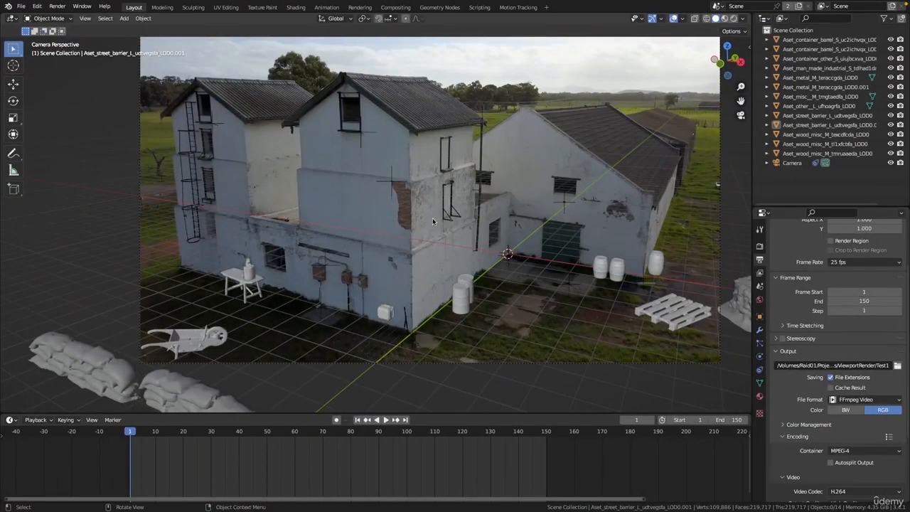
- Start an FBX import and choose Zombie Walk.fbx from the project's Character folder
{"action": "middle_click_drag", "start_coordinate": [432, 218], "coordinate": [419, 252], "text": "shift"}
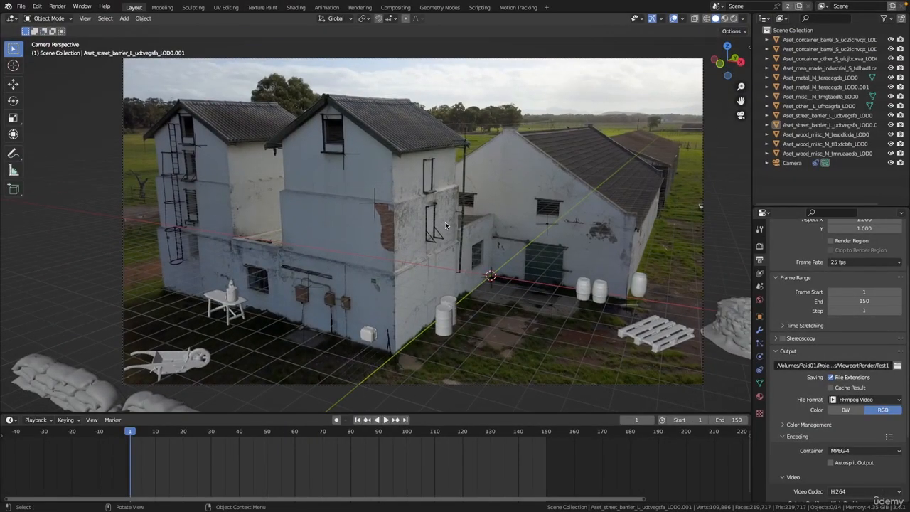
{"action": "left_click", "coordinate": [21, 8]}
{"action": "mouse_move", "coordinate": [39, 134]}
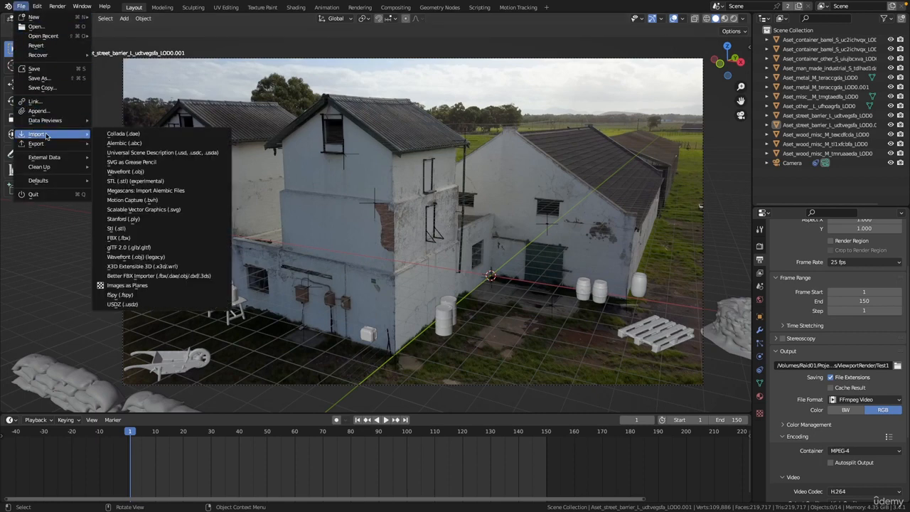
{"action": "left_click", "coordinate": [139, 239]}
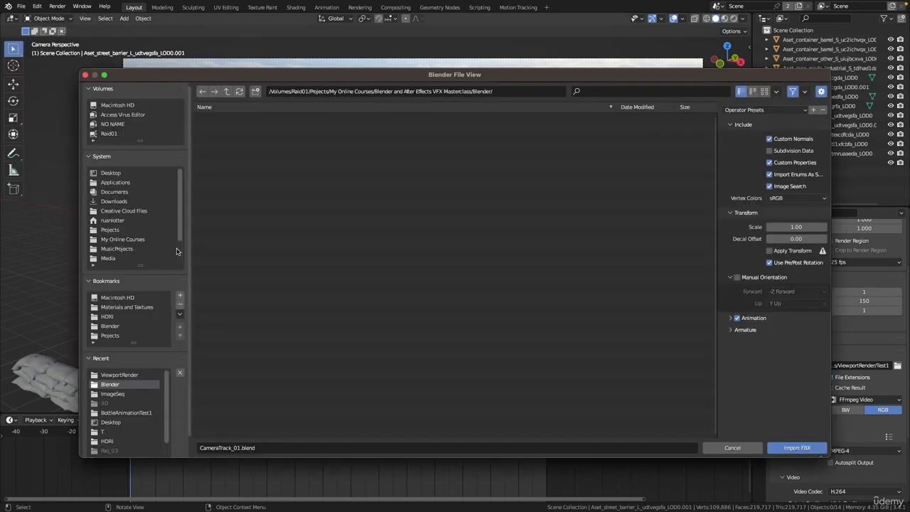
{"action": "left_click", "coordinate": [227, 92]}
{"action": "double_click", "coordinate": [216, 137]}
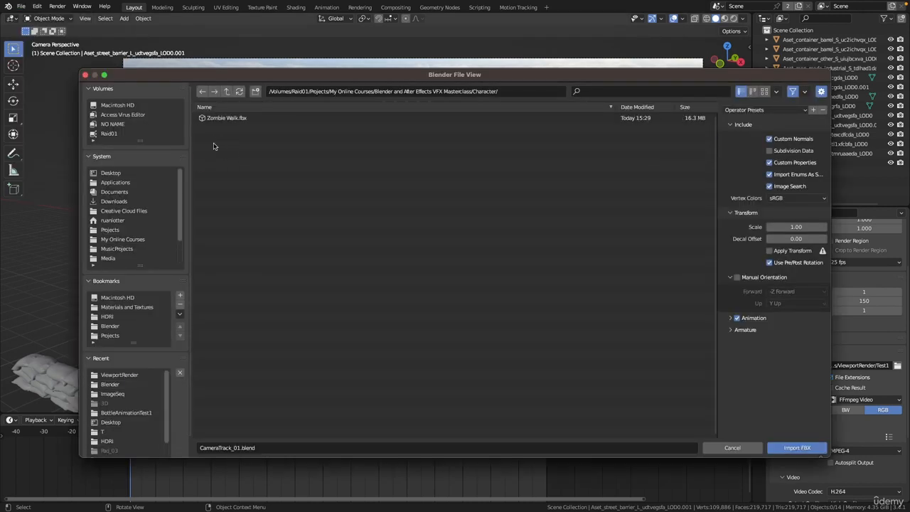
{"action": "left_click", "coordinate": [216, 121]}
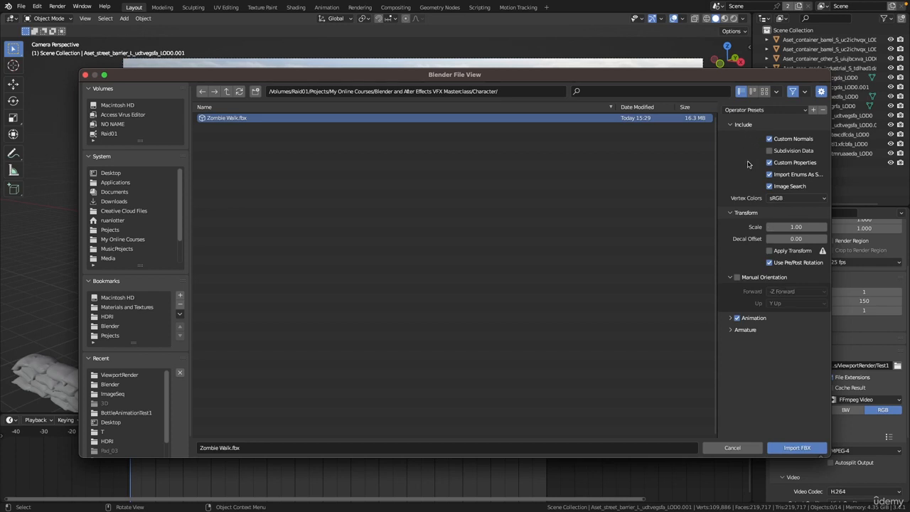
- Enable Automatic Bone Orientation in the armature import options and import the zombie character
{"action": "left_click", "coordinate": [730, 332]}
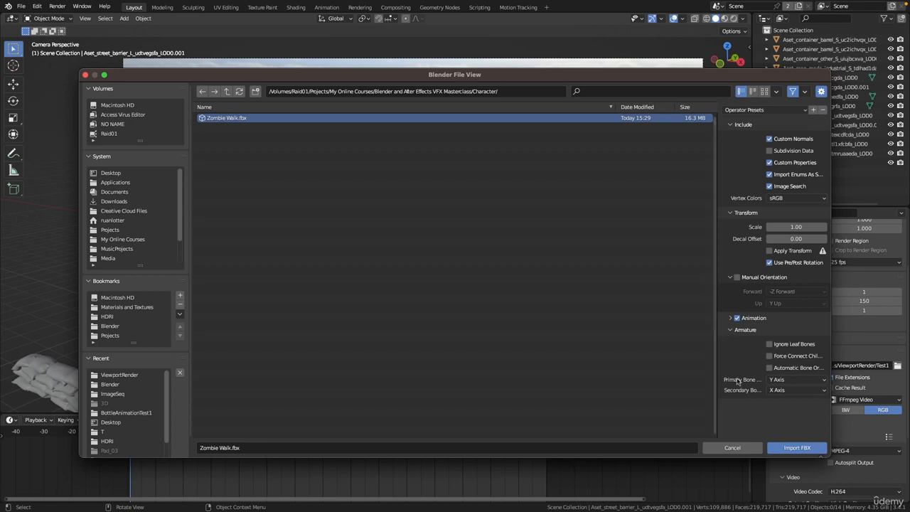
{"action": "left_click_drag", "start_coordinate": [717, 370], "coordinate": [672, 370]}
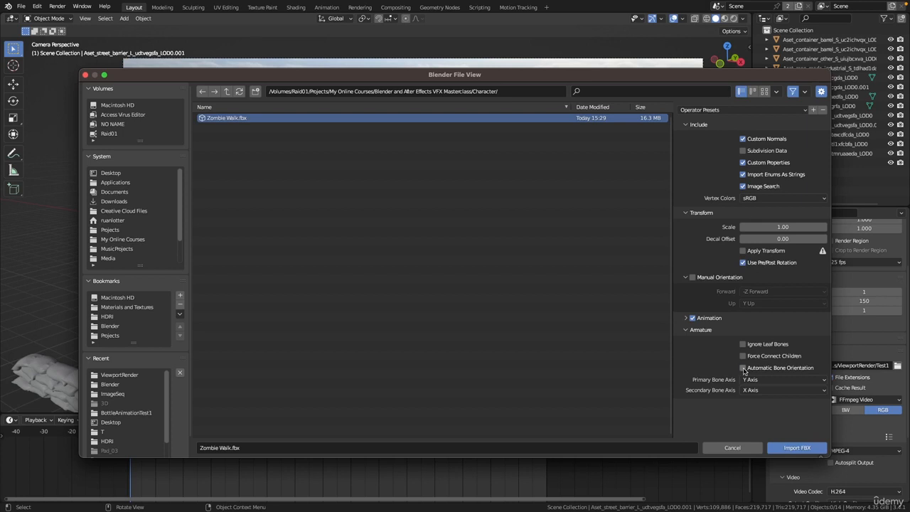
{"action": "left_click", "coordinate": [743, 368]}
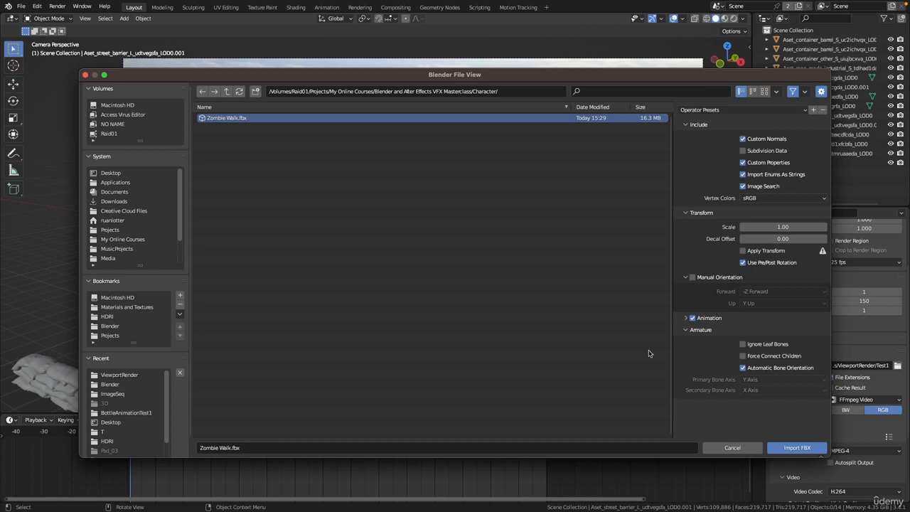
{"action": "left_click", "coordinate": [798, 448]}
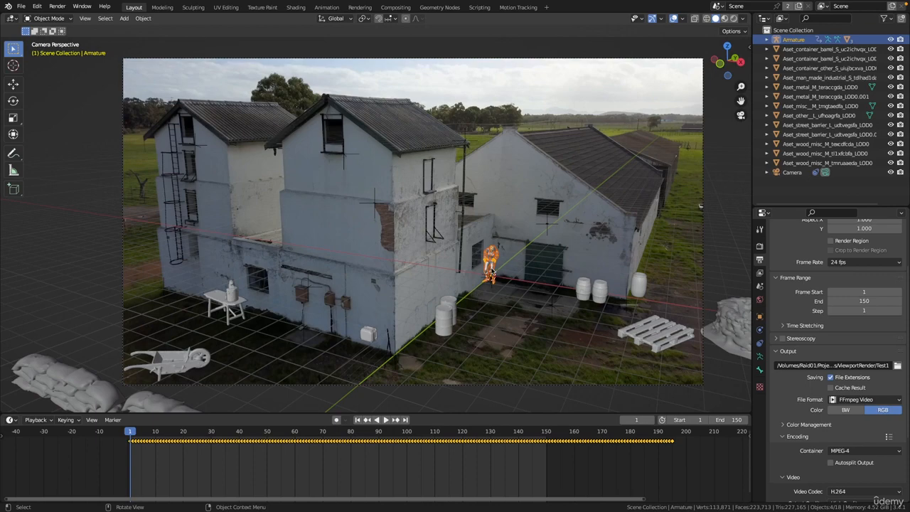
- Play the imported walk animation and inspect the zombie from along the X and Y axes, including its feet at ground level
{"action": "middle_click_drag", "start_coordinate": [500, 284], "coordinate": [491, 270]}
{"action": "scroll", "coordinate": [432, 155], "scroll_direction": "up", "scroll_amount": 8}
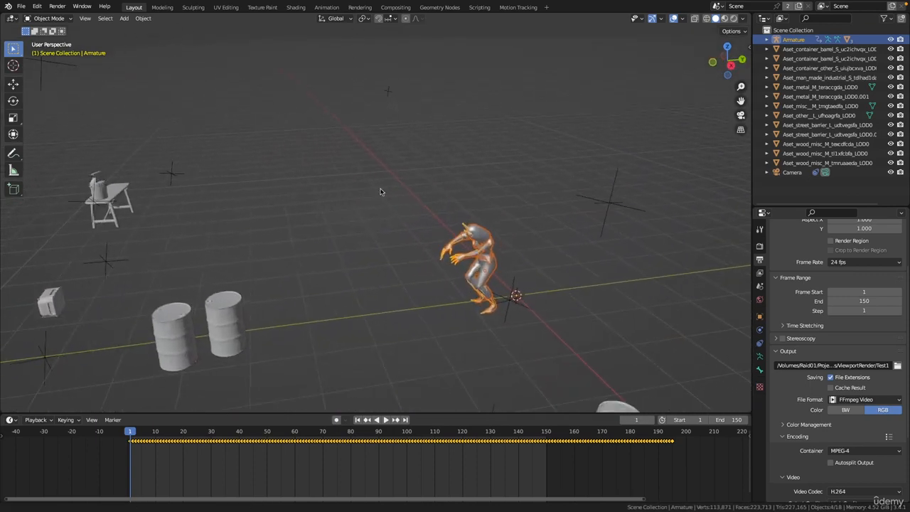
{"action": "middle_click_drag", "start_coordinate": [432, 154], "coordinate": [376, 273]}
{"action": "key", "text": "space"}
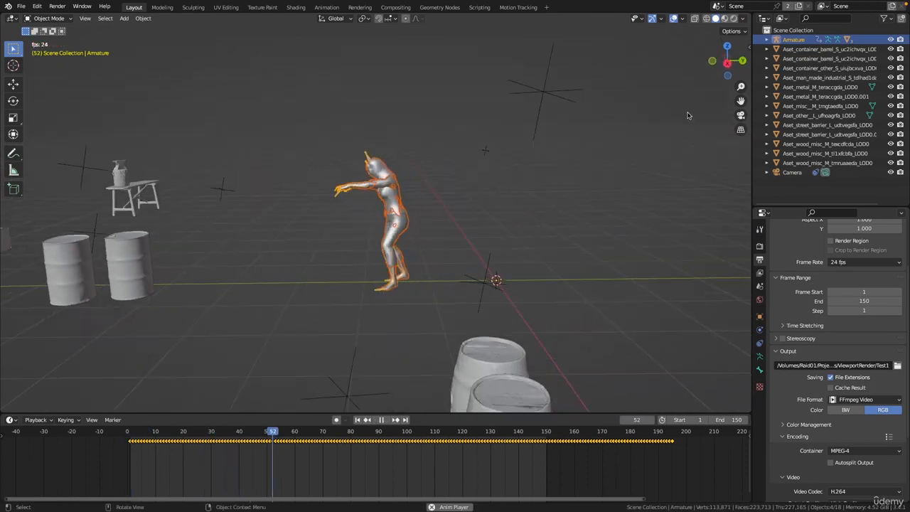
{"action": "left_click", "coordinate": [731, 65]}
{"action": "middle_click_drag", "start_coordinate": [596, 140], "coordinate": [661, 85]}
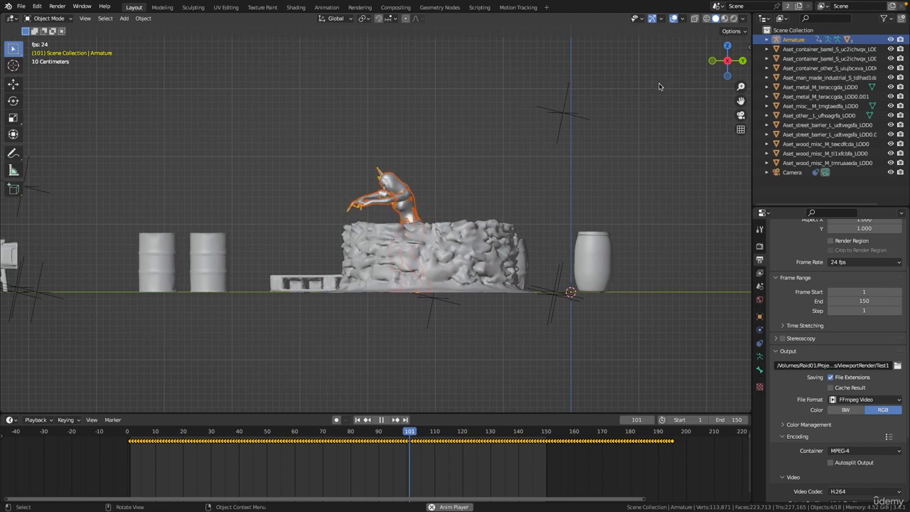
{"action": "left_click", "coordinate": [727, 62]}
{"action": "middle_click_drag", "start_coordinate": [510, 197], "coordinate": [392, 227], "text": "shift"}
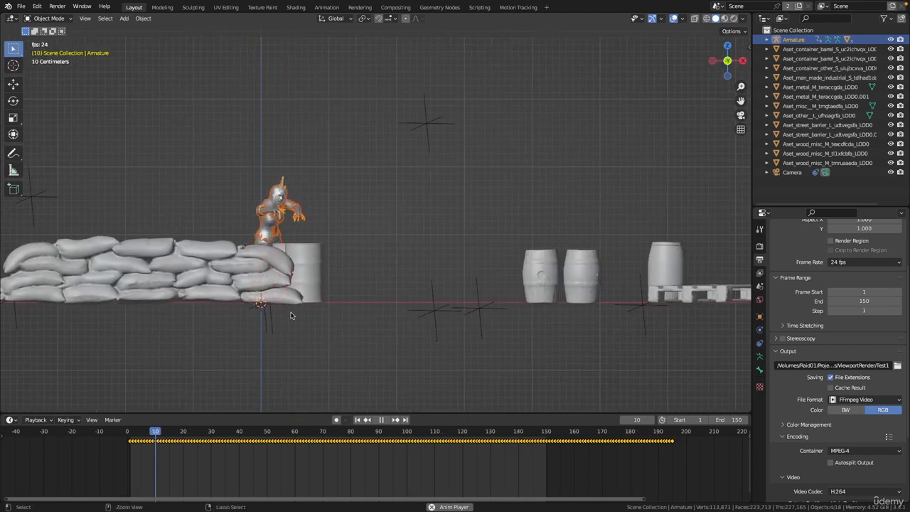
{"action": "scroll", "coordinate": [500, 184], "scroll_direction": "up", "scroll_amount": 2}
{"action": "scroll", "coordinate": [449, 185], "scroll_direction": "up", "scroll_amount": 6}
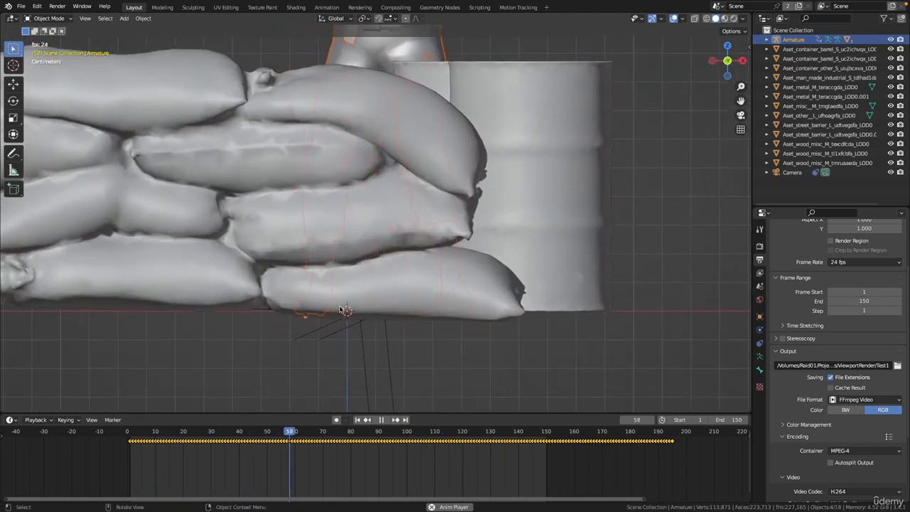
{"action": "middle_click_drag", "start_coordinate": [392, 270], "coordinate": [605, 143], "text": "ctrl"}
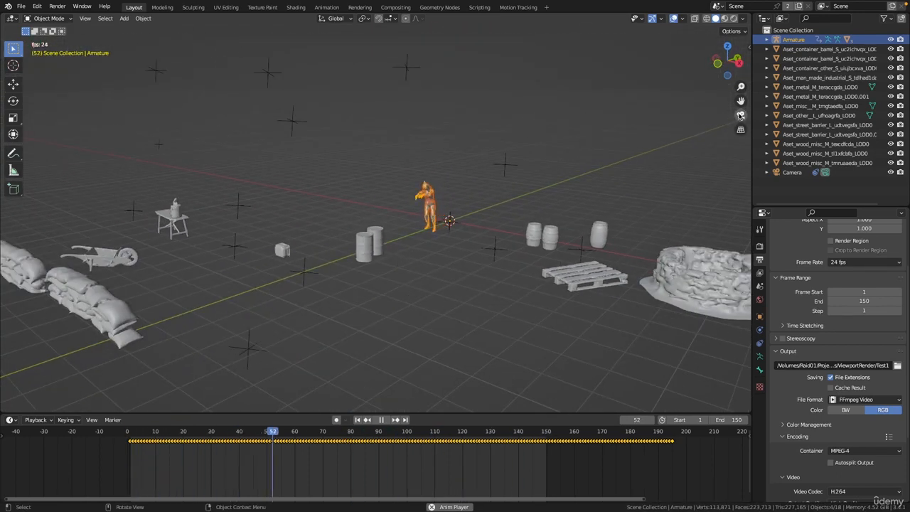
- Watch the zombie's walk through the camera, stop playback and return to frame 1
{"action": "left_click", "coordinate": [742, 116]}
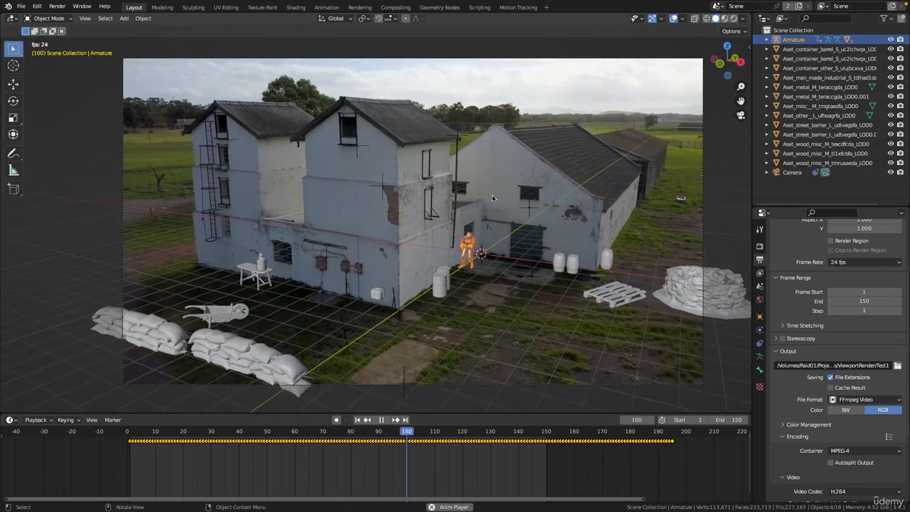
{"action": "key", "text": "space"}
{"action": "key", "text": "shift+Left"}
- Select the zombie character's whole Armature instead of only its body mesh
{"action": "left_click", "coordinate": [522, 237]}
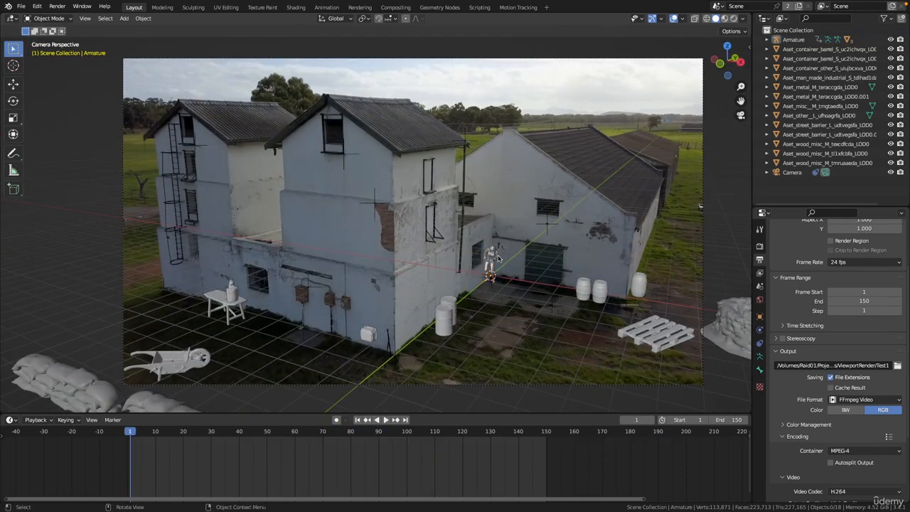
{"action": "left_click", "coordinate": [498, 262]}
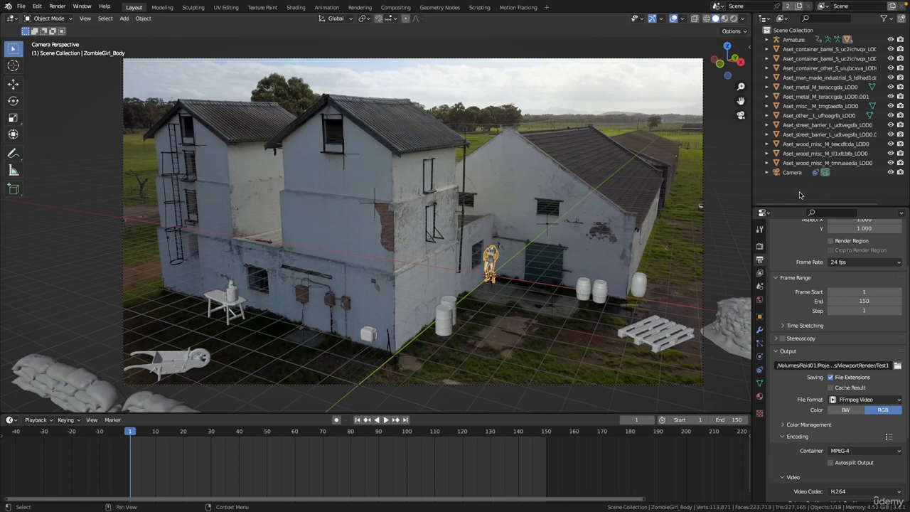
{"action": "left_click", "coordinate": [794, 39]}
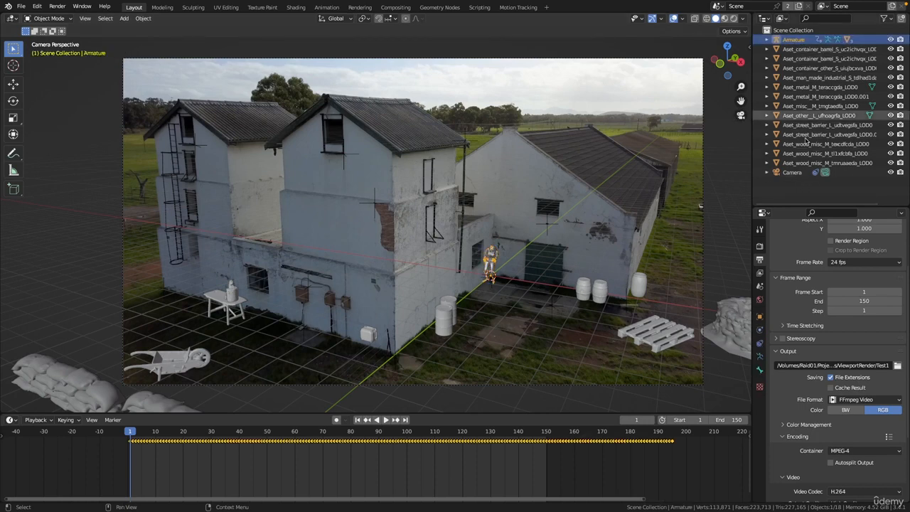
- Expand the Armature's hierarchy, check its ZombieGirl_Pants and ZombieGirl_Body meshes, and reselect the Armature with the hierarchy collapsed
{"action": "double_click", "coordinate": [787, 41]}
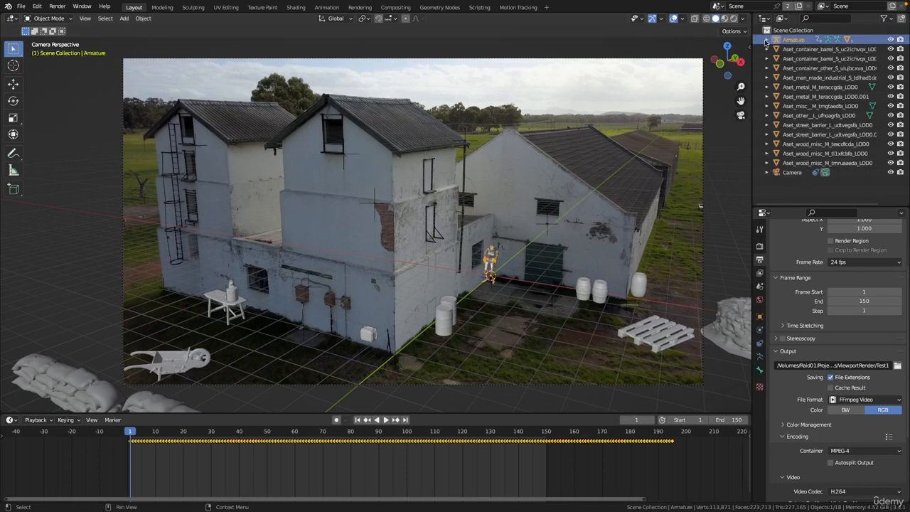
{"action": "left_click", "coordinate": [766, 39]}
{"action": "left_click", "coordinate": [814, 87]}
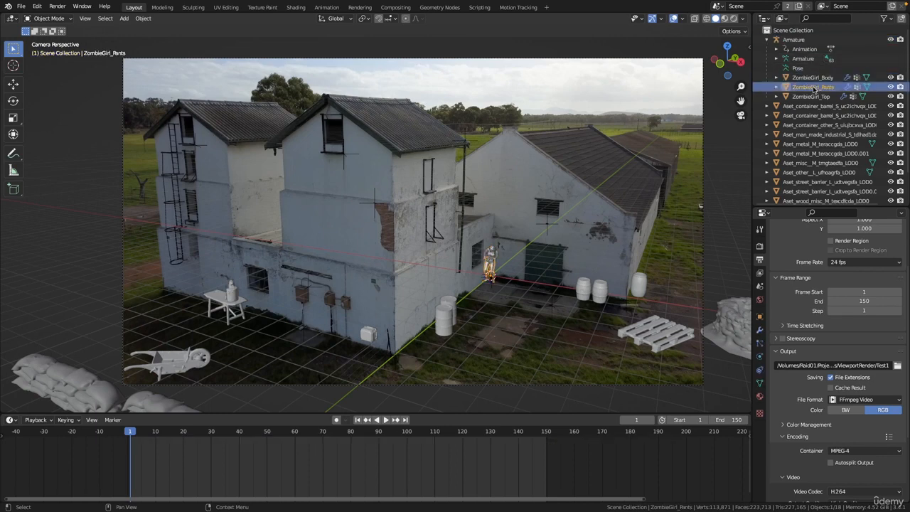
{"action": "left_click", "coordinate": [813, 78]}
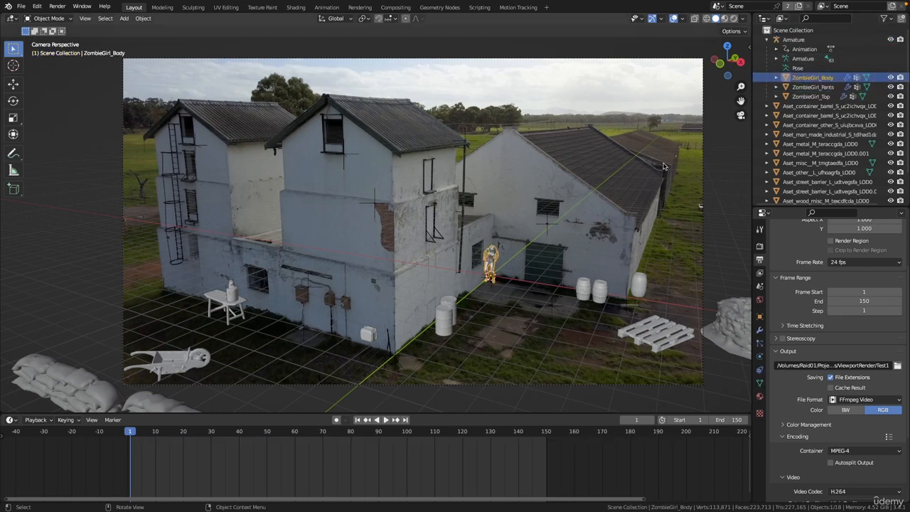
{"action": "left_click", "coordinate": [790, 40]}
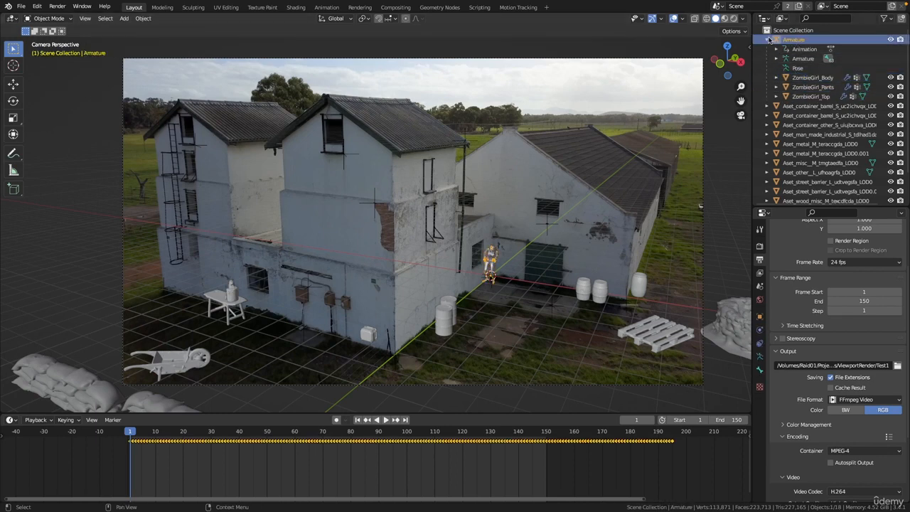
{"action": "left_click", "coordinate": [767, 40]}
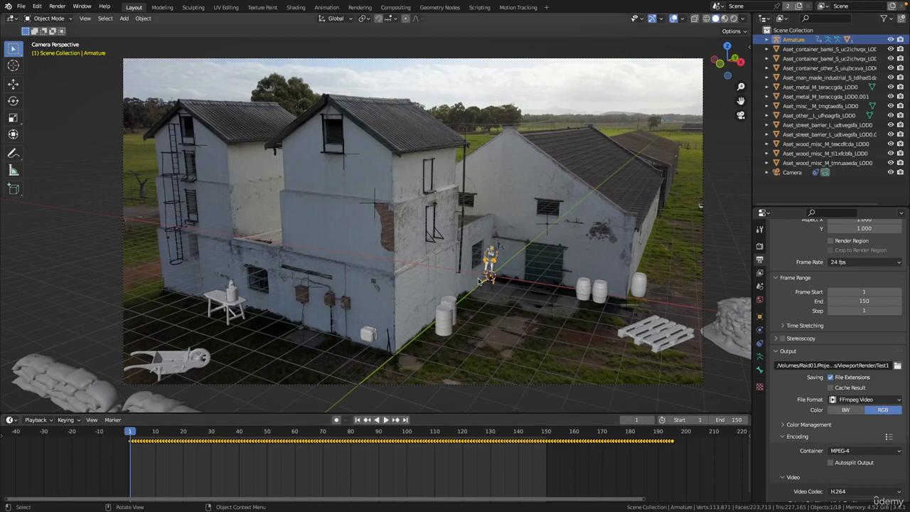
- Try speeding up the zombie's walk by scaling its keyframes down to end at about frame 40
{"action": "key", "text": "KP_0"}
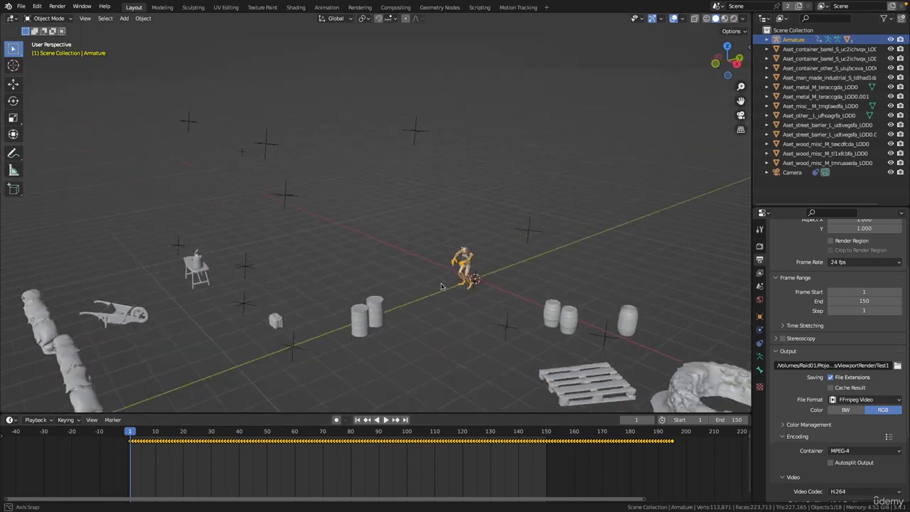
{"action": "scroll", "coordinate": [433, 238], "scroll_direction": "up", "scroll_amount": 8}
{"action": "middle_click_drag", "start_coordinate": [291, 192], "coordinate": [446, 251]}
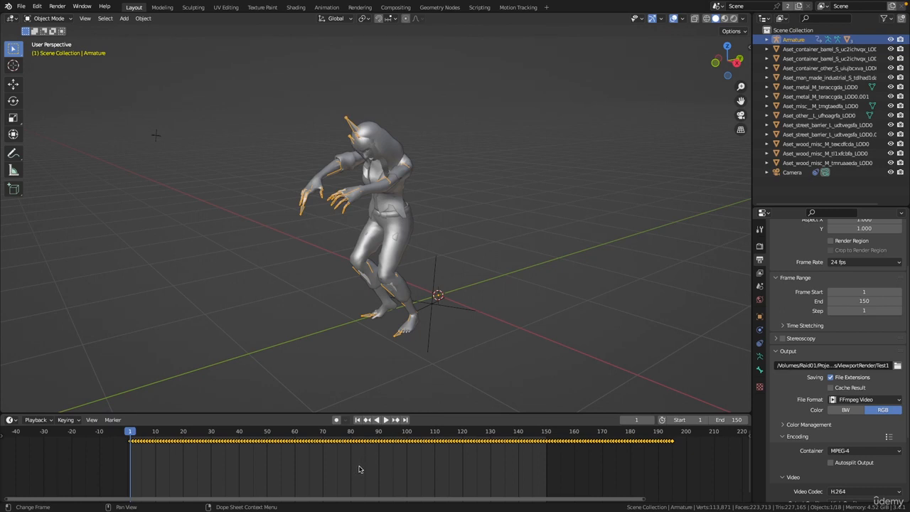
{"action": "key", "text": "s"}
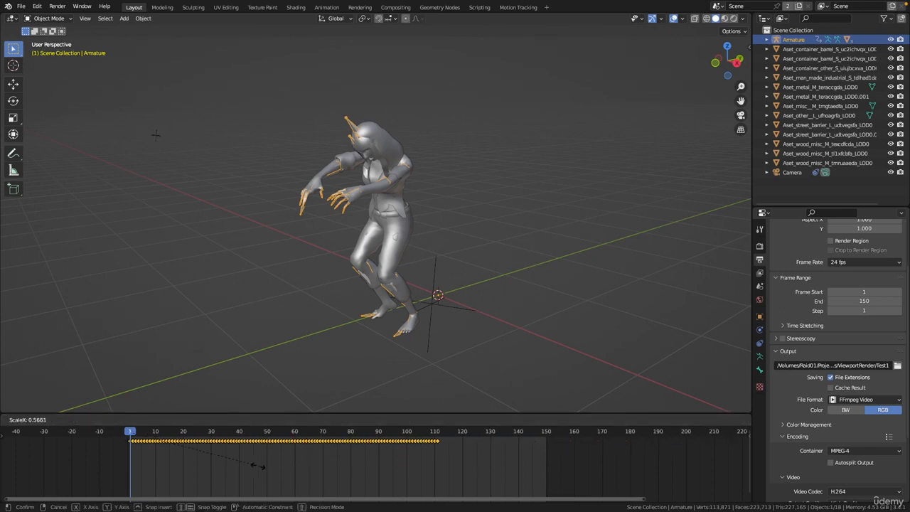
{"action": "left_click", "coordinate": [181, 468]}
- Play the sped-up walk, return to frame 1 and undo the keyframe scaling
{"action": "middle_click_drag", "start_coordinate": [403, 279], "coordinate": [545, 252]}
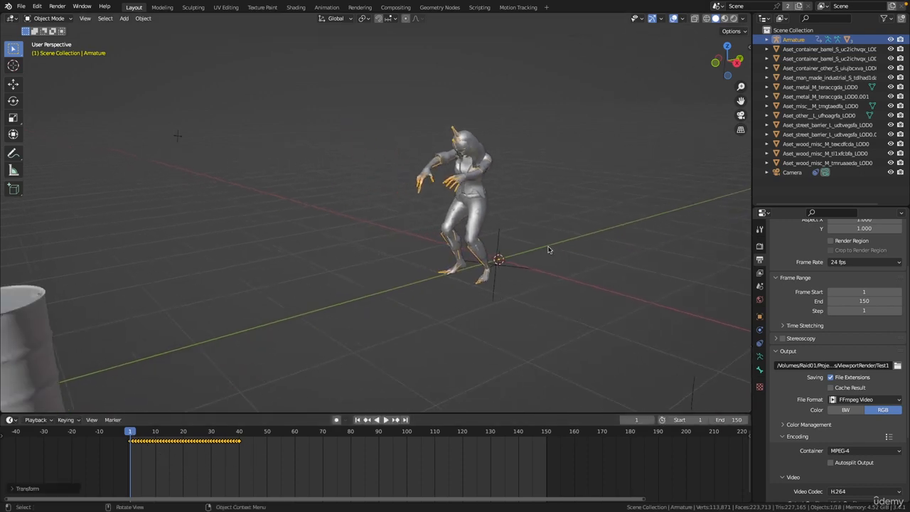
{"action": "key", "text": "space"}
{"action": "key", "text": "space"}
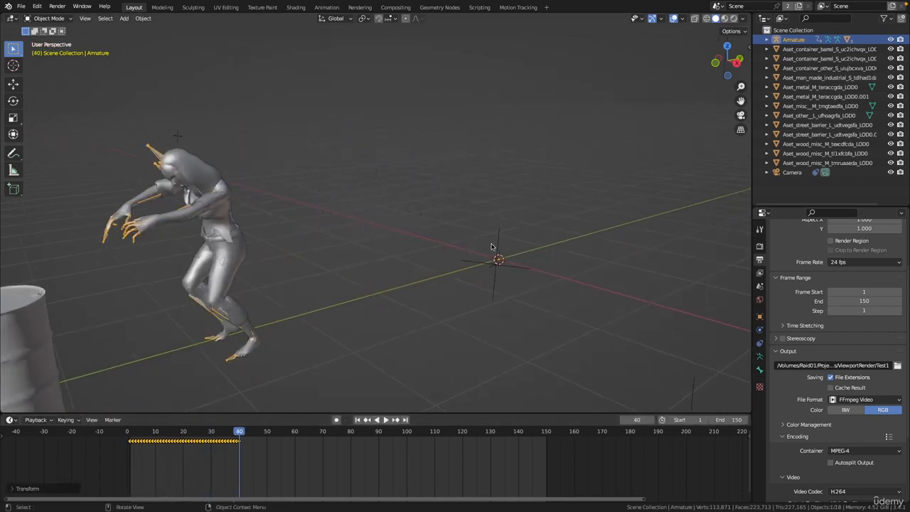
{"action": "key", "text": "shift+Left"}
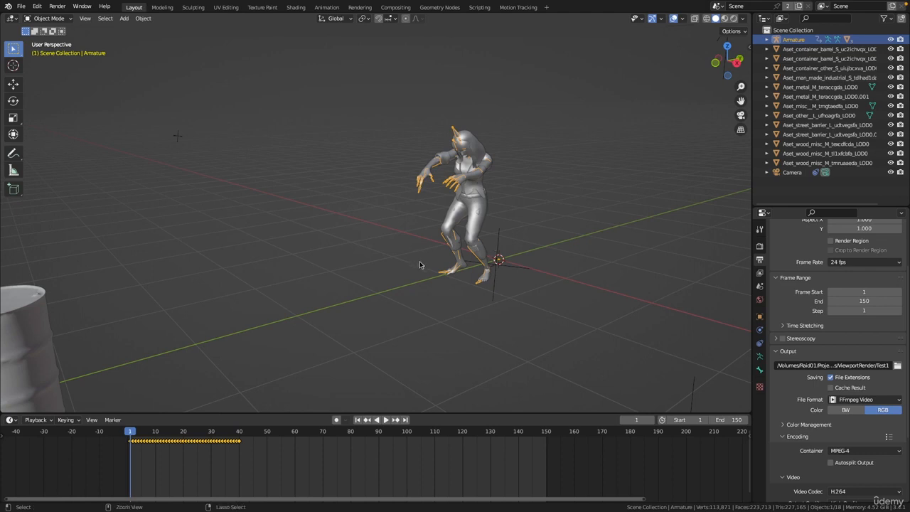
{"action": "key", "text": "ctrl+z"}
- Try slowing the walk down by stretching its keyframes out to about frame 346
{"action": "scroll", "coordinate": [420, 331], "scroll_direction": "down", "scroll_amount": 3}
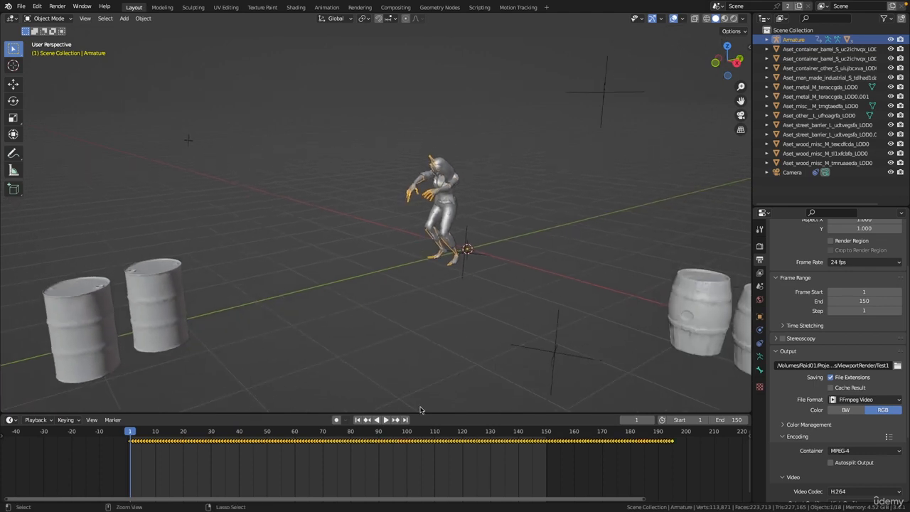
{"action": "scroll", "coordinate": [345, 465], "scroll_direction": "down", "scroll_amount": 4}
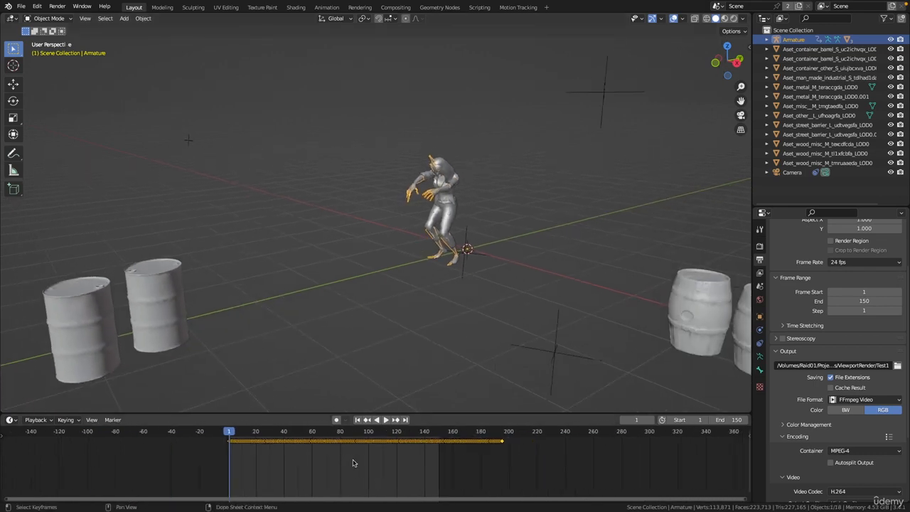
{"action": "key", "text": "s"}
{"action": "left_click", "coordinate": [452, 463]}
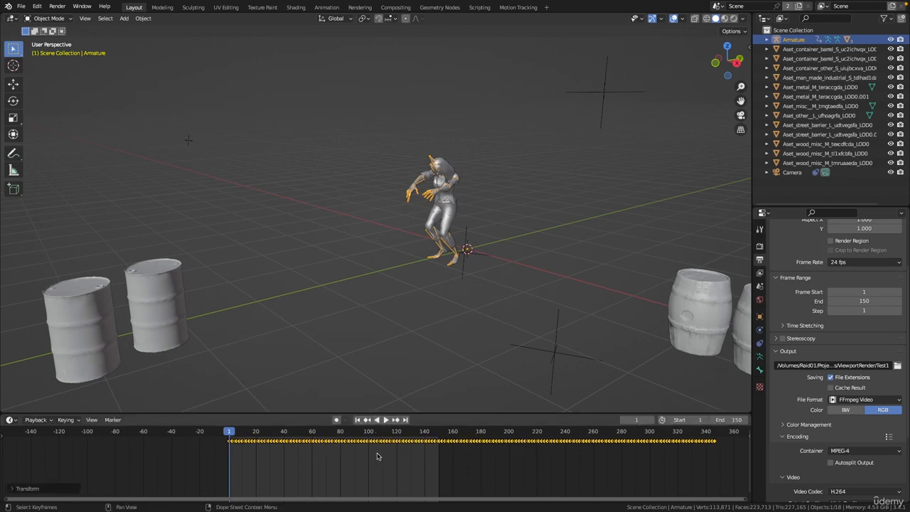
- Play the slowed-down walk, return to frame 1 and undo the keyframe stretch
{"action": "key", "text": "space"}
{"action": "scroll", "coordinate": [400, 237], "scroll_direction": "up", "scroll_amount": 4}
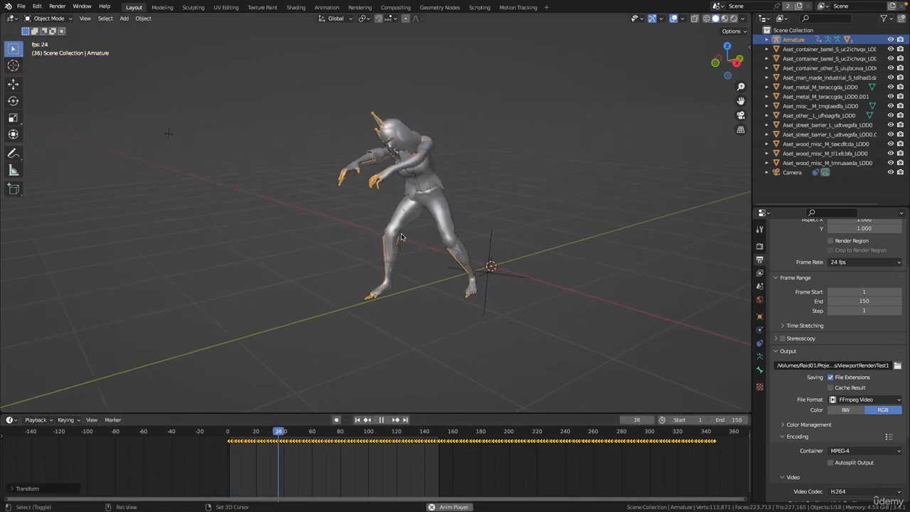
{"action": "middle_click_drag", "start_coordinate": [457, 226], "coordinate": [466, 226]}
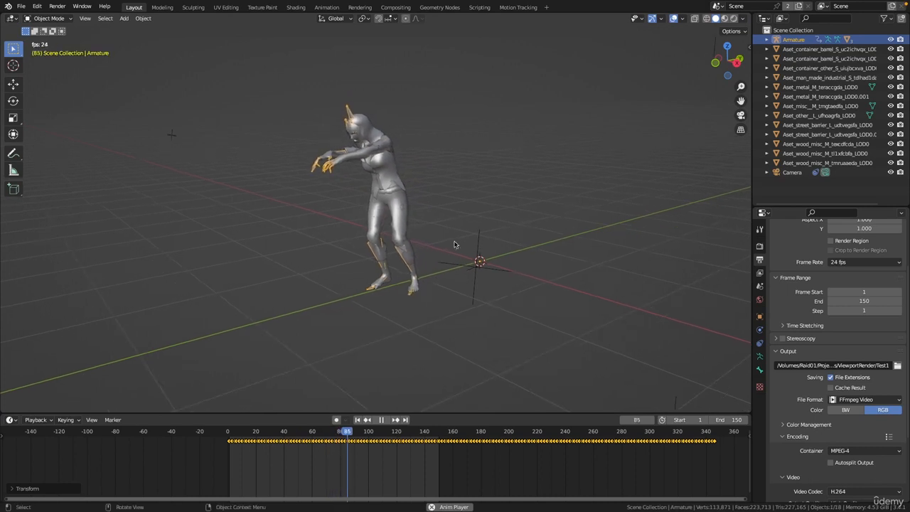
{"action": "key", "text": "space"}
{"action": "key", "text": "shift+Left"}
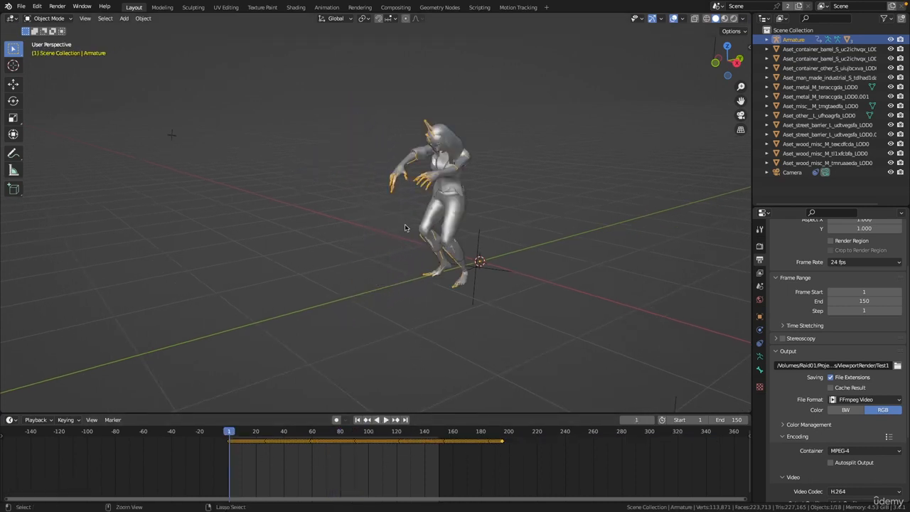
- Reposition the Armature near the building's ladder corner in the camera view, moving it along Y, about -12.84 m along X and about 2.68 m along Y
{"action": "middle_click_drag", "start_coordinate": [406, 228], "coordinate": [365, 259], "text": "ctrl"}
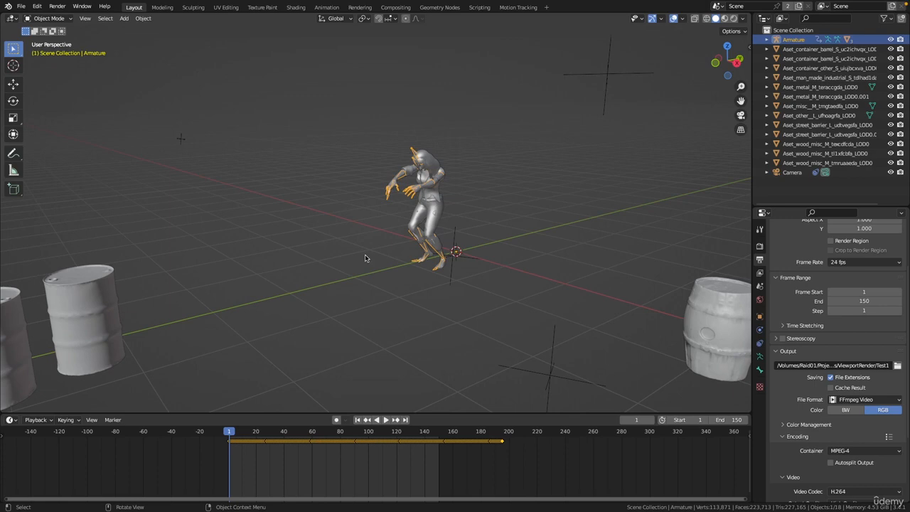
{"action": "left_click", "coordinate": [740, 116]}
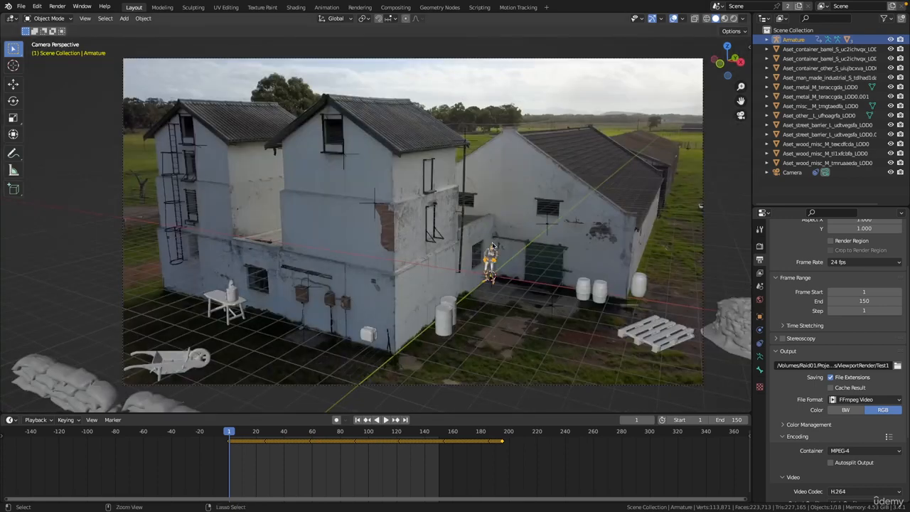
{"action": "middle_click_drag", "start_coordinate": [493, 246], "coordinate": [502, 266], "text": "ctrl"}
{"action": "middle_click_drag", "start_coordinate": [502, 267], "coordinate": [512, 259], "text": "shift"}
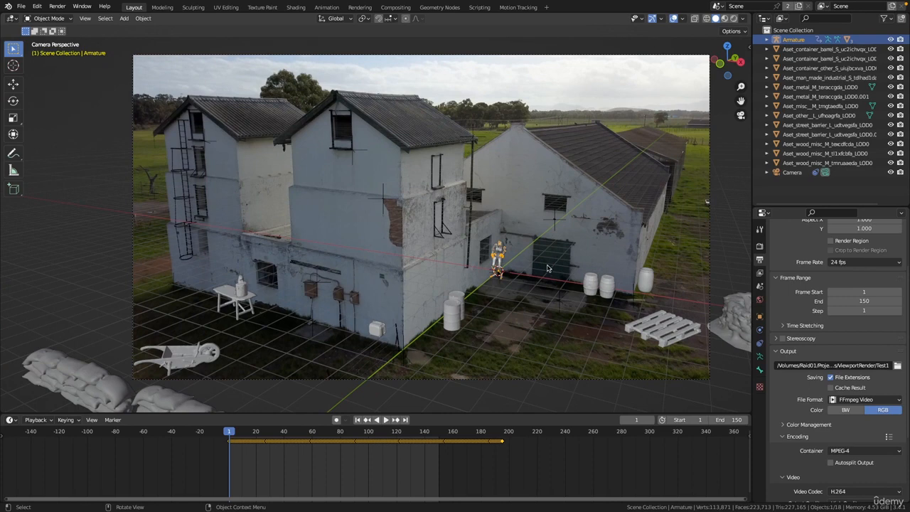
{"action": "left_click", "coordinate": [463, 340]}
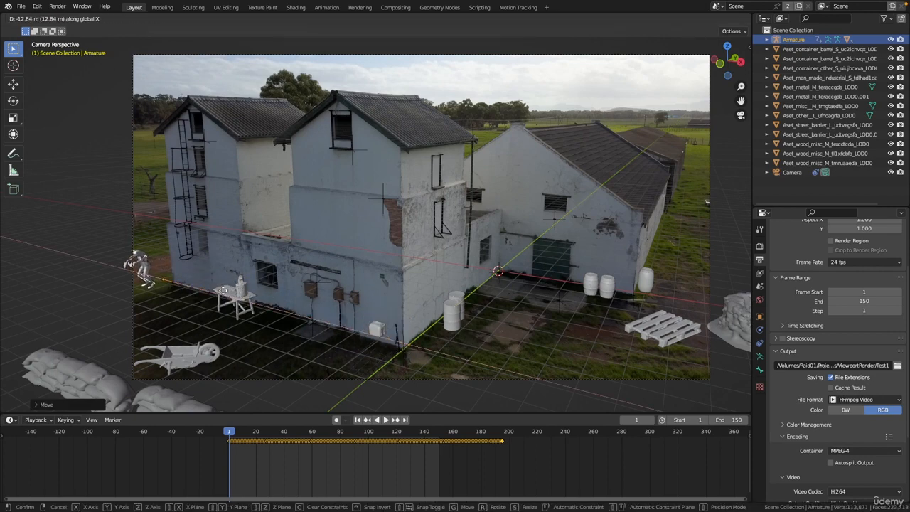
{"action": "left_click", "coordinate": [221, 290]}
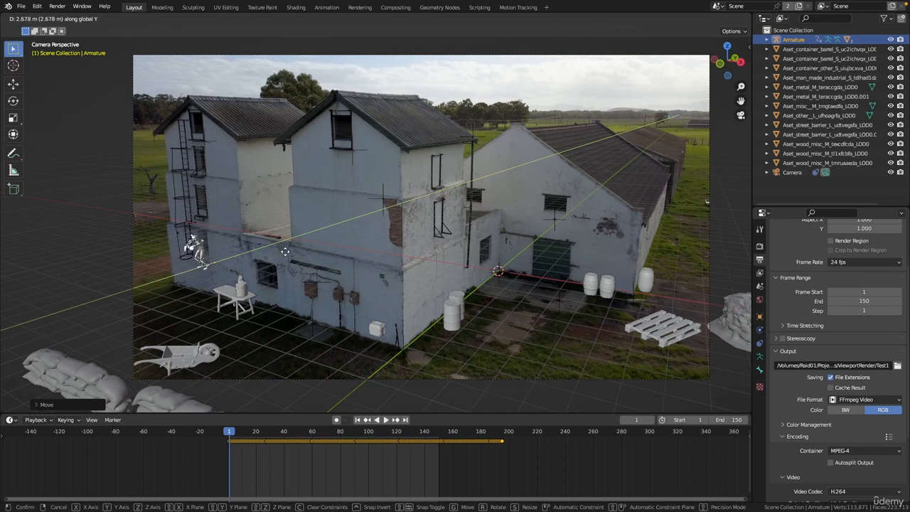
{"action": "left_click", "coordinate": [284, 251]}
- Play and scrub the walk through the camera to check the zombie's placement beside the building, and return to frame 1
{"action": "key", "text": "space"}
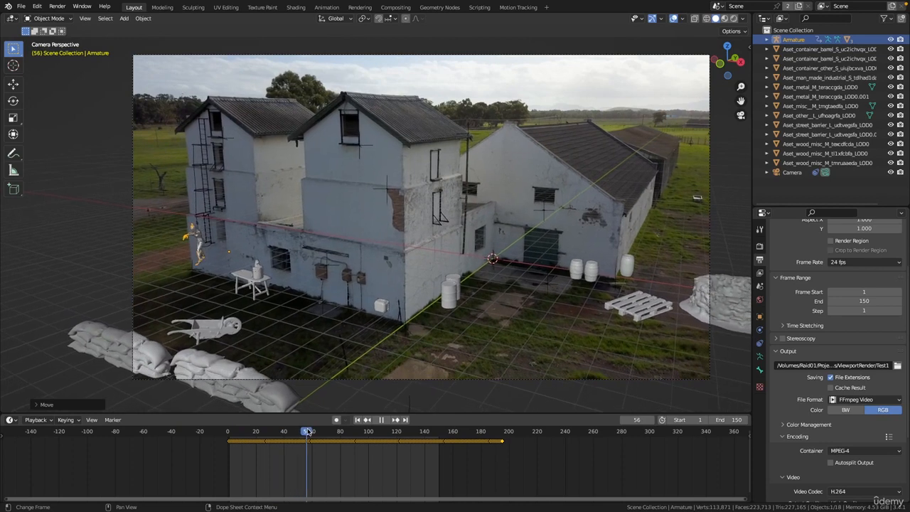
{"action": "left_click_drag", "start_coordinate": [321, 435], "coordinate": [285, 440]}
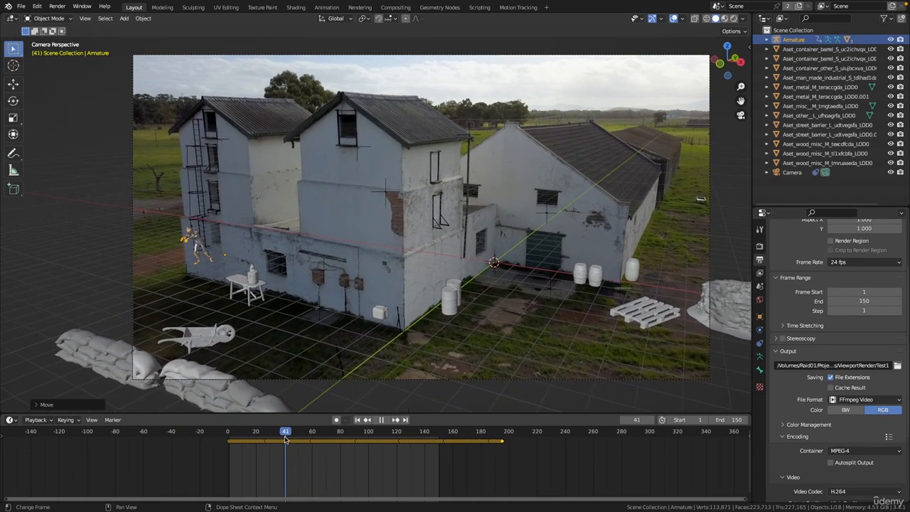
{"action": "left_click", "coordinate": [294, 270]}
{"action": "left_click_drag", "start_coordinate": [277, 434], "coordinate": [230, 434]}
{"action": "key", "text": "space"}
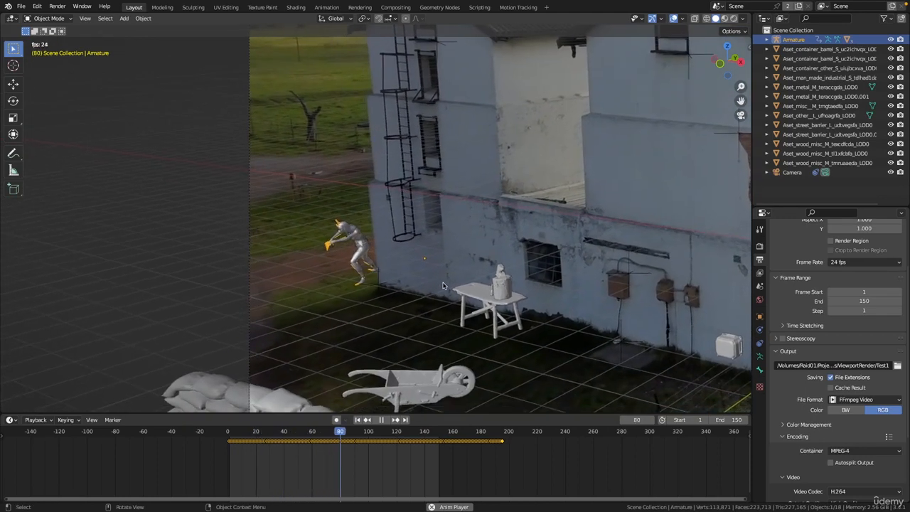
{"action": "key", "text": "space"}
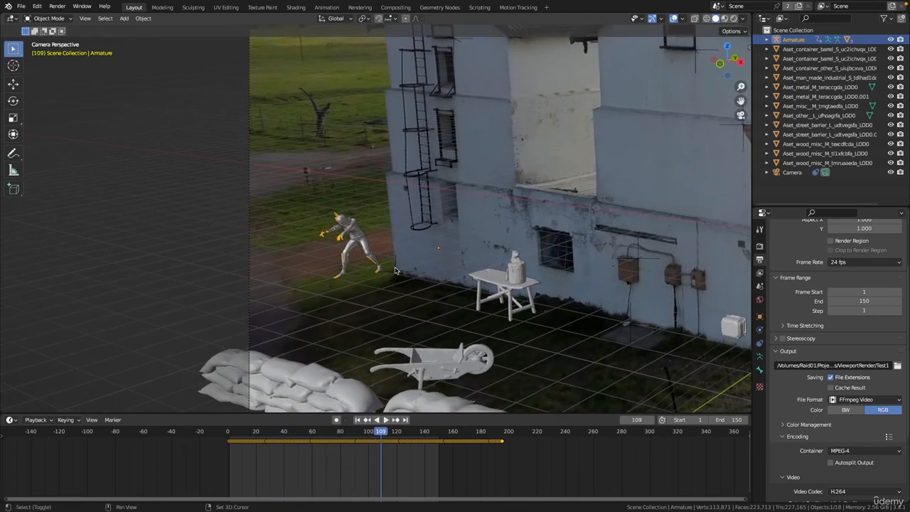
{"action": "key", "text": "shift+Left"}
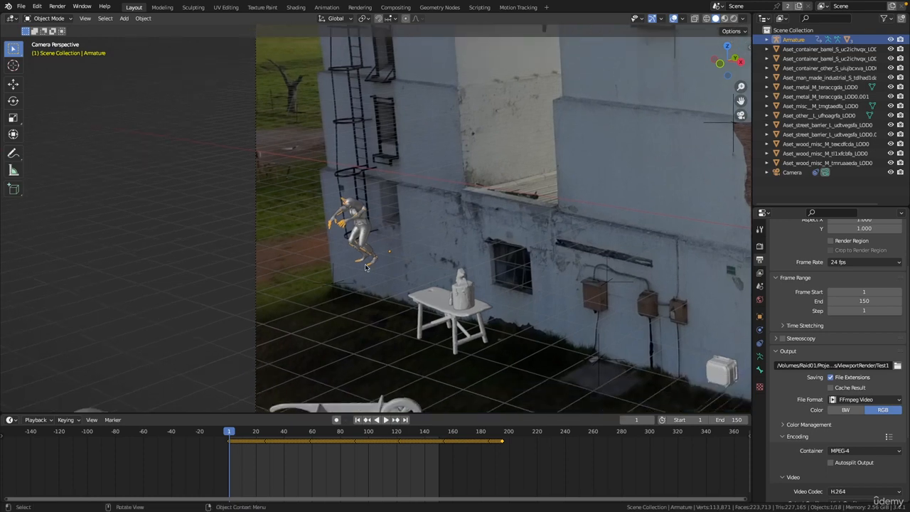
- Play the zombie's walk from along the Y axis and check its feet against the ground line
{"action": "key", "text": "KP_0"}
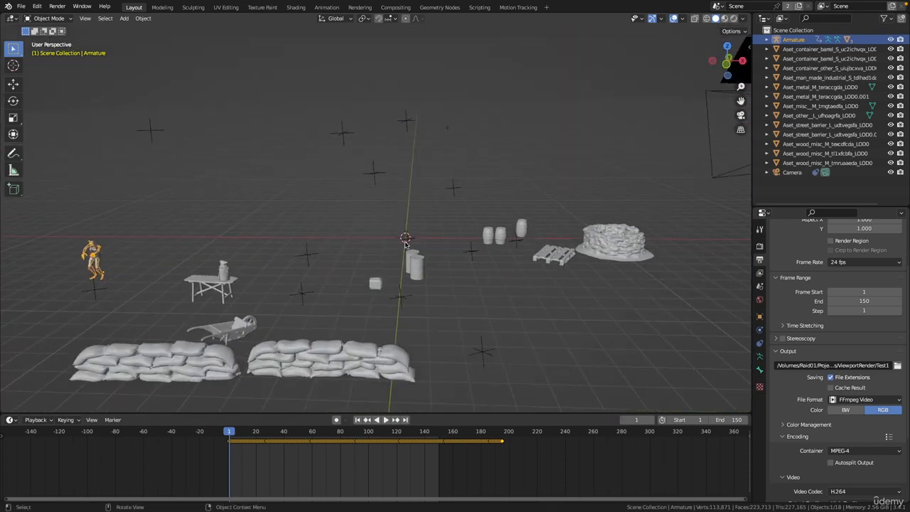
{"action": "left_click", "coordinate": [725, 67]}
{"action": "middle_click_drag", "start_coordinate": [177, 262], "coordinate": [511, 236], "text": "shift"}
{"action": "middle_click_drag", "start_coordinate": [417, 241], "coordinate": [301, 101], "text": "ctrl"}
{"action": "middle_click_drag", "start_coordinate": [403, 134], "coordinate": [433, 113], "text": "ctrl"}
{"action": "middle_click_drag", "start_coordinate": [434, 112], "coordinate": [464, 183], "text": "shift"}
{"action": "key", "text": "space"}
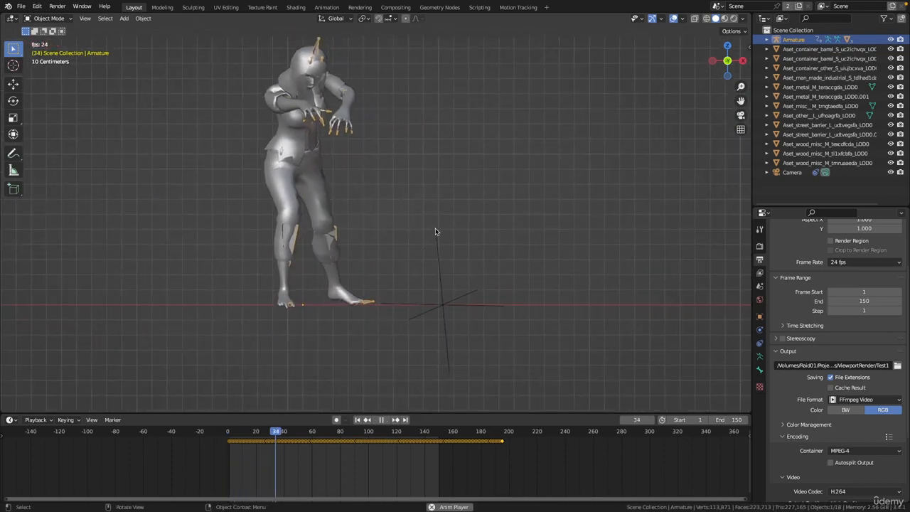
{"action": "mouse_move", "coordinate": [436, 232]}
{"action": "middle_mouse_down"}
{"action": "mouse_move", "coordinate": [440, 243]}
{"action": "mouse_move", "coordinate": [514, 248]}
{"action": "mouse_move", "coordinate": [470, 215]}
{"action": "mouse_move", "coordinate": [437, 236]}
{"action": "middle_mouse_up"}
{"action": "key", "text": "space"}
- Replay the full shot through the camera with the Armature deselected, stop playback and return to frame 1
{"action": "left_click", "coordinate": [739, 117]}
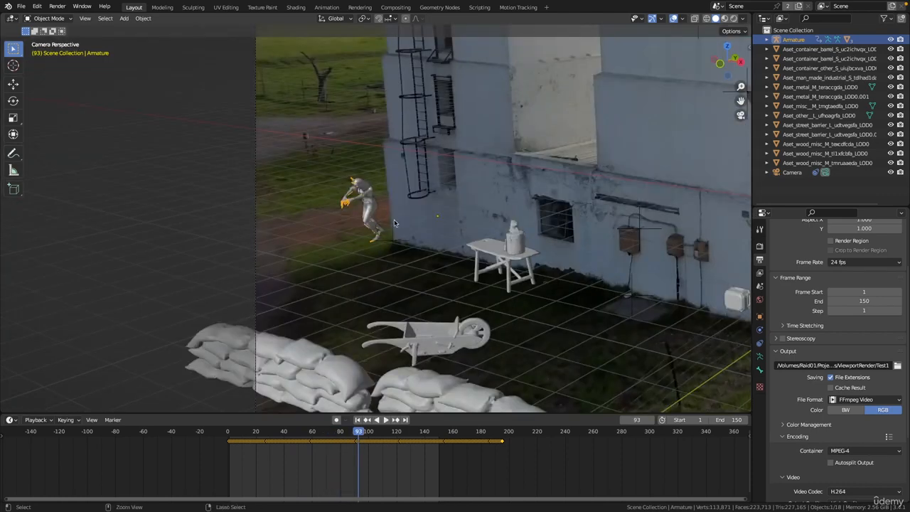
{"action": "key", "text": "shift+Left"}
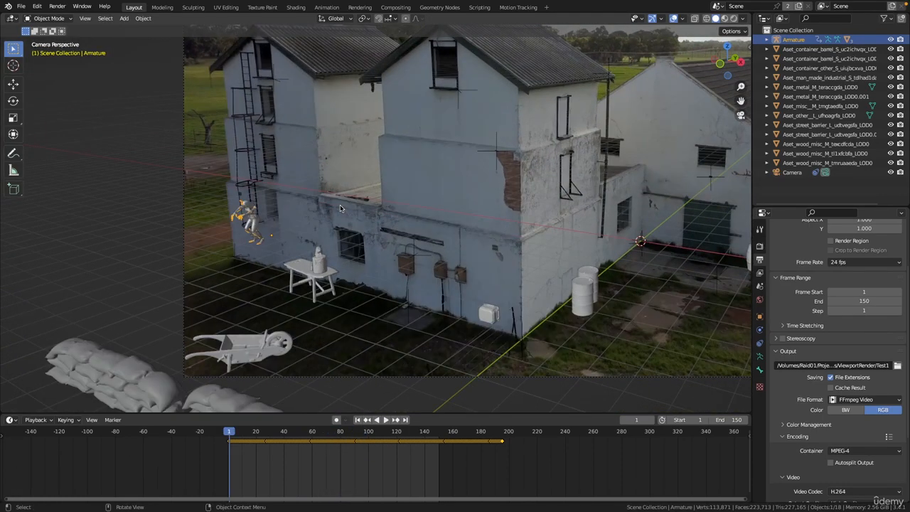
{"action": "key", "text": "Home"}
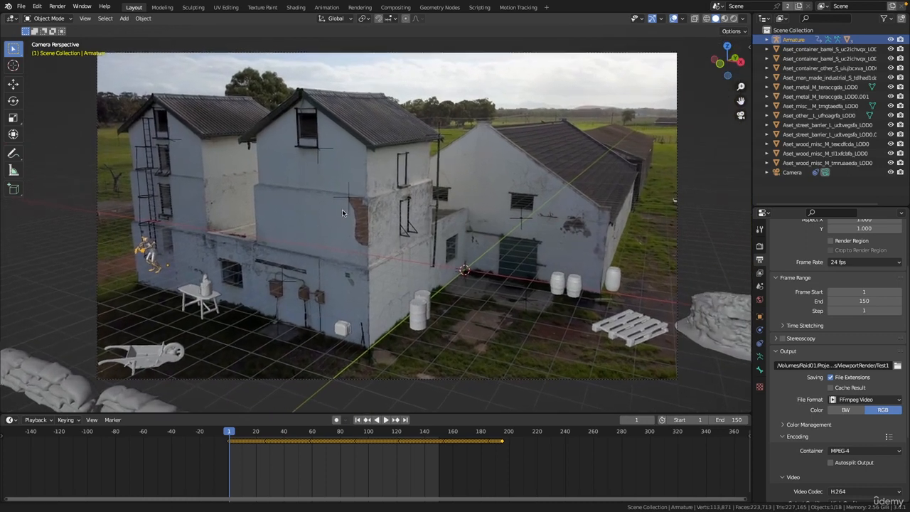
{"action": "key", "text": "space"}
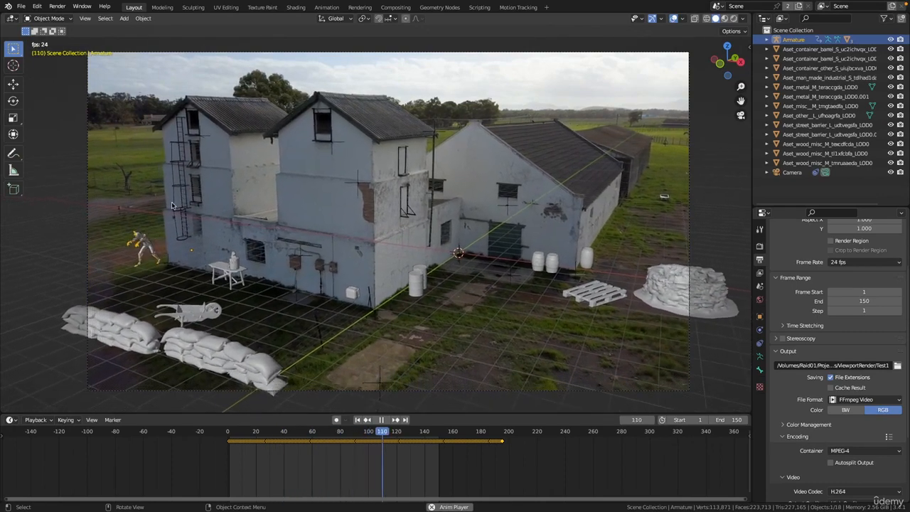
{"action": "left_click", "coordinate": [133, 209]}
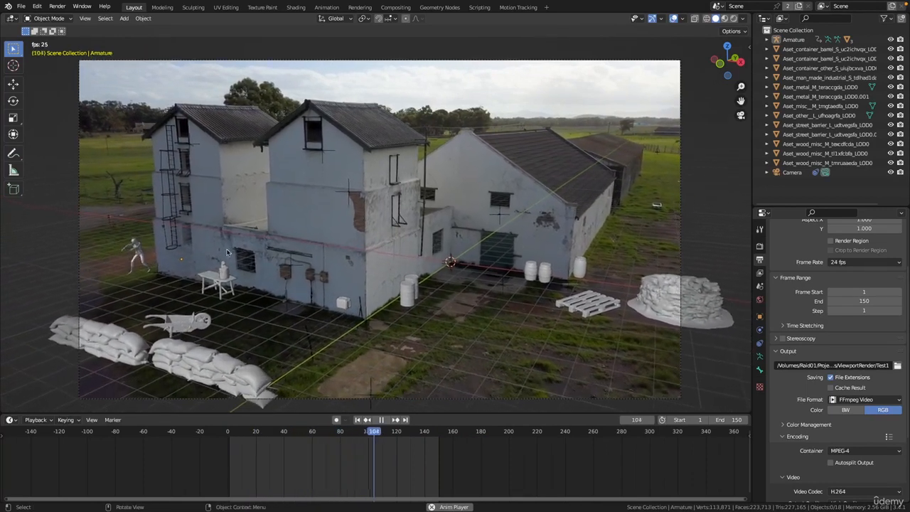
{"action": "key", "text": "space"}
{"action": "key", "text": "shift+Left"}
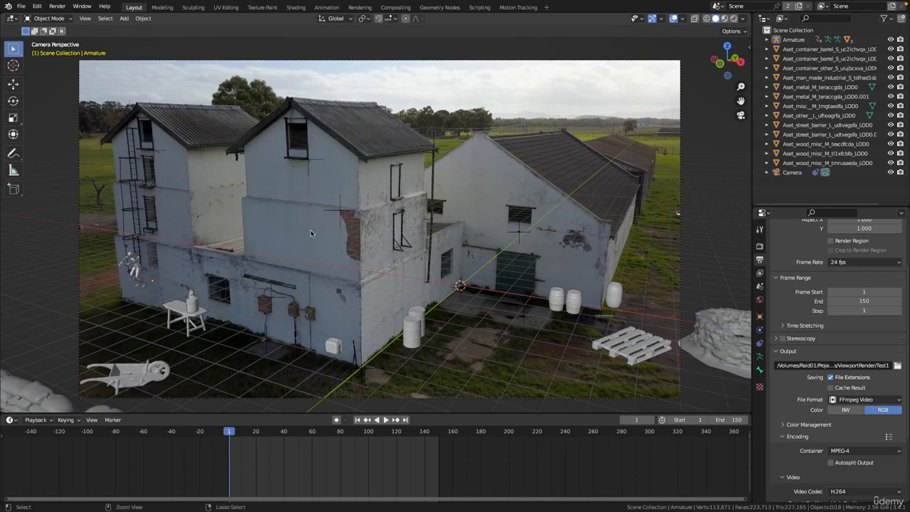